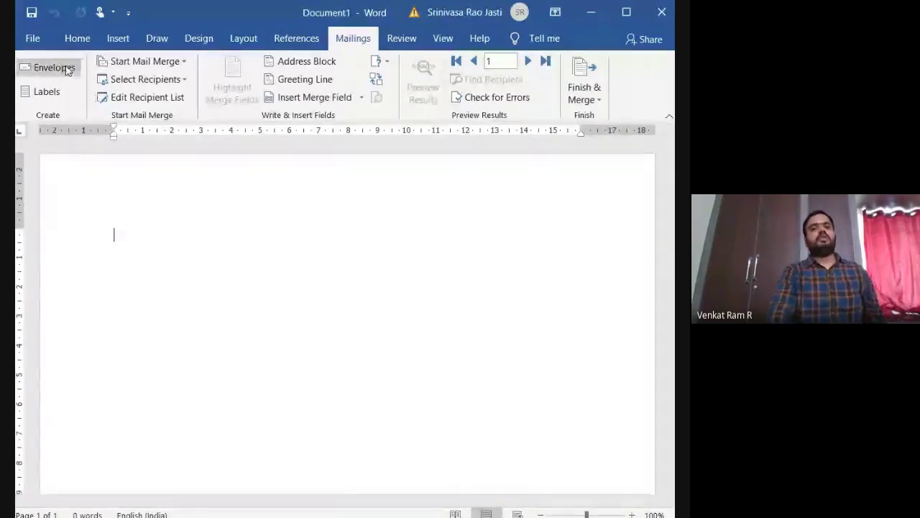
Step: Launch the Step-by-Step Mail Merge Wizard from the Mailings tab's Start Mail Merge list
click(76, 40)
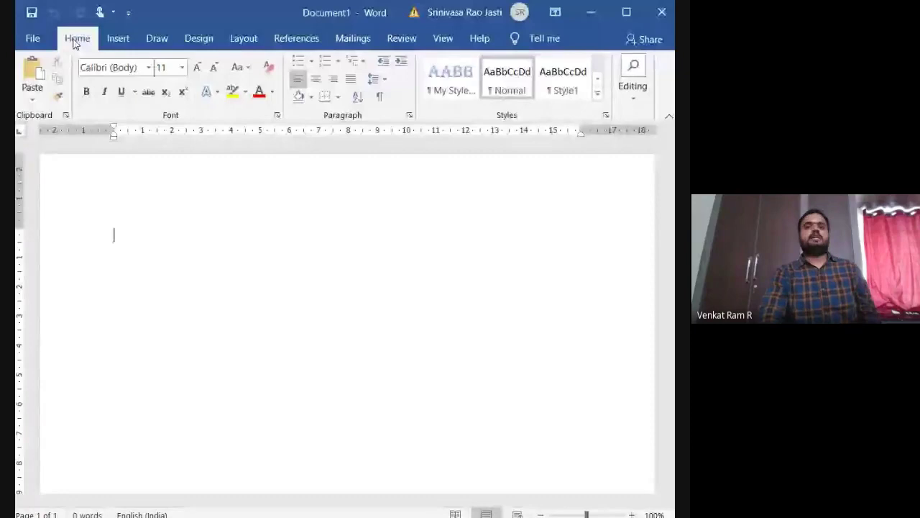
click(347, 48)
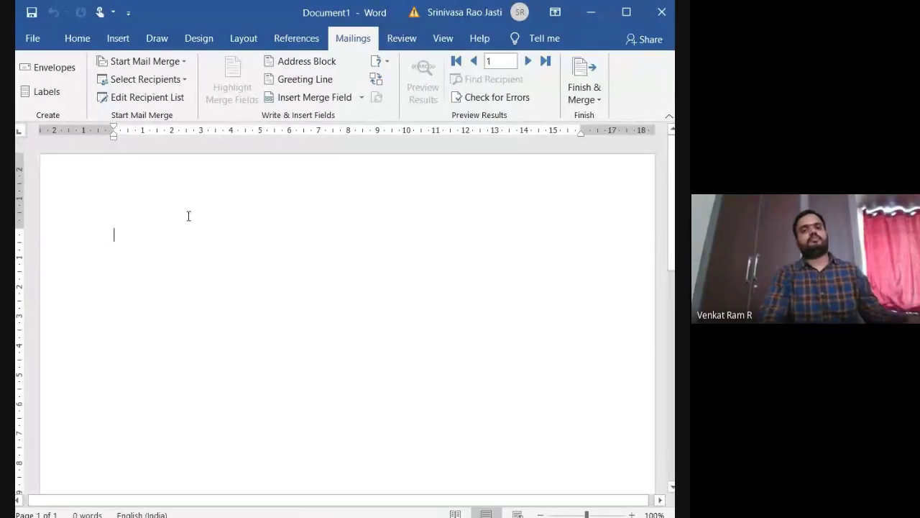
click(185, 61)
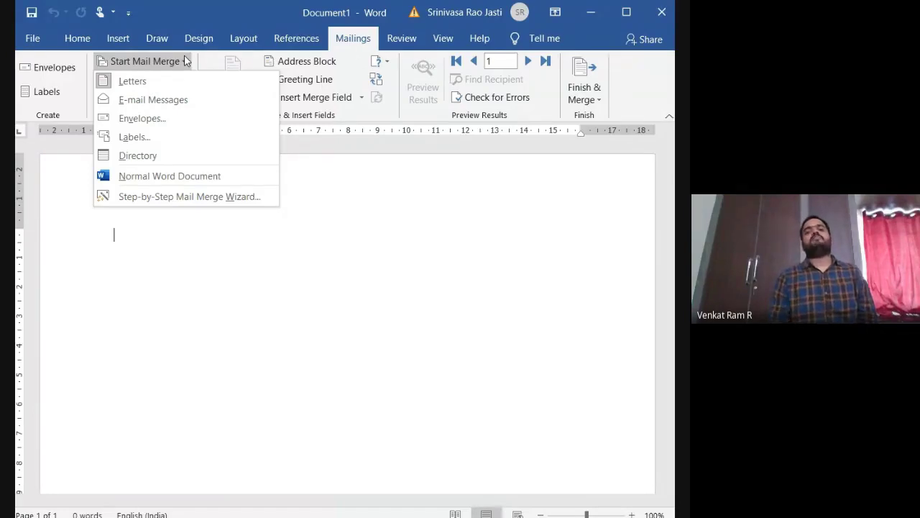
key(Up)
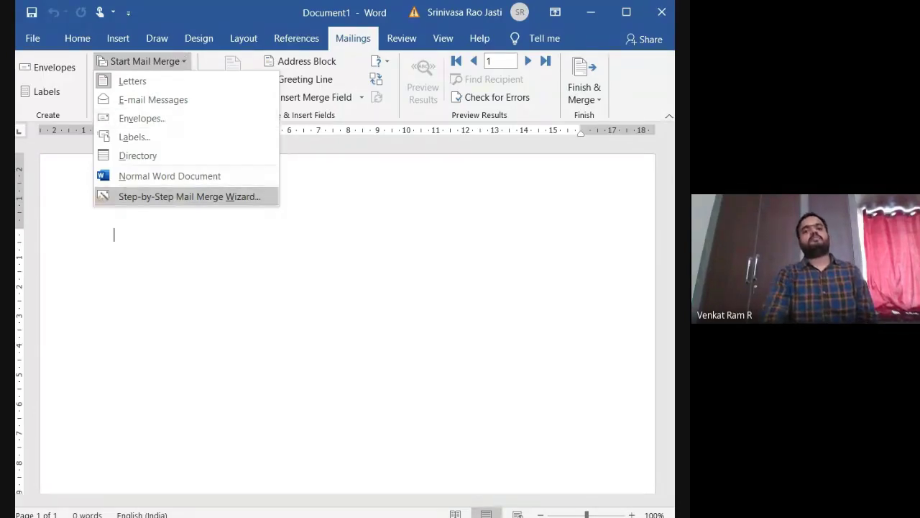
key(Return)
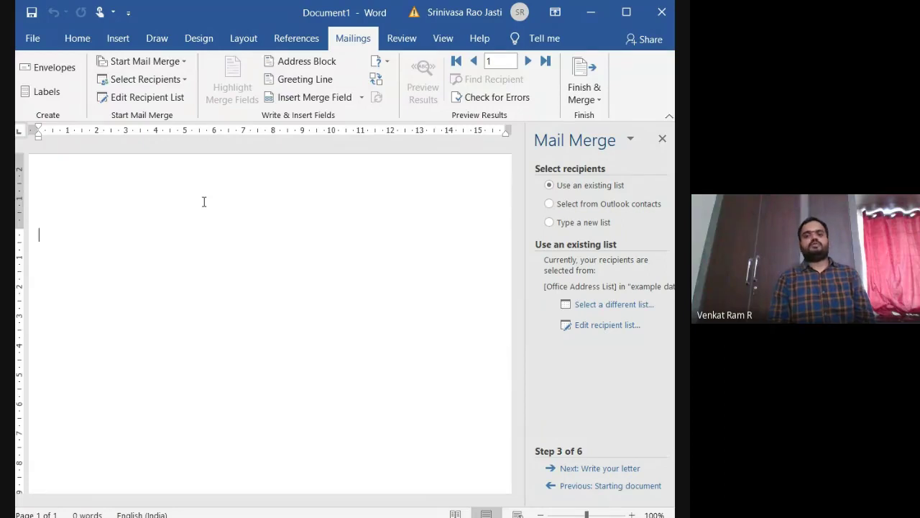
click(552, 486)
click(553, 487)
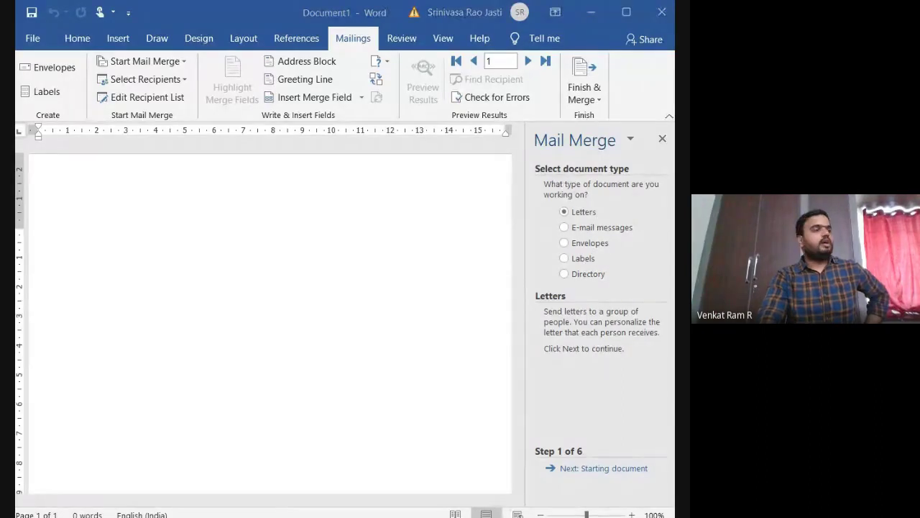
click(590, 469)
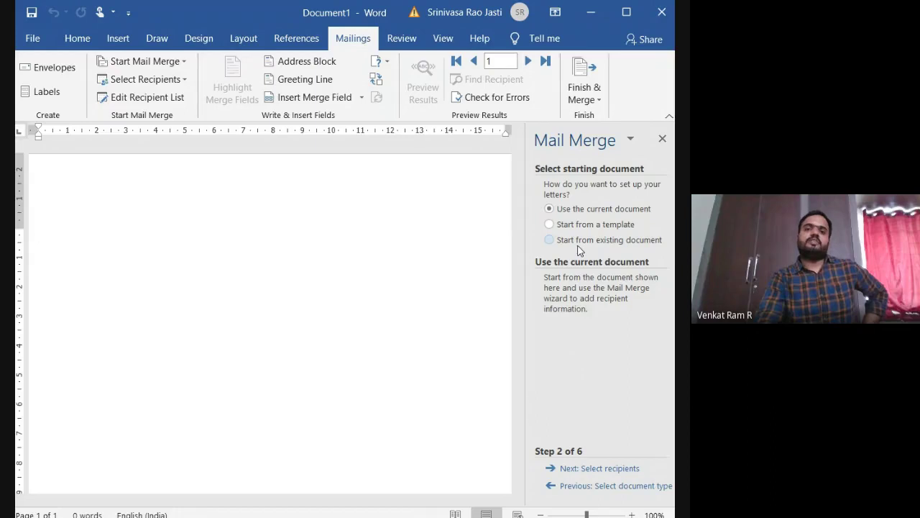
click(627, 471)
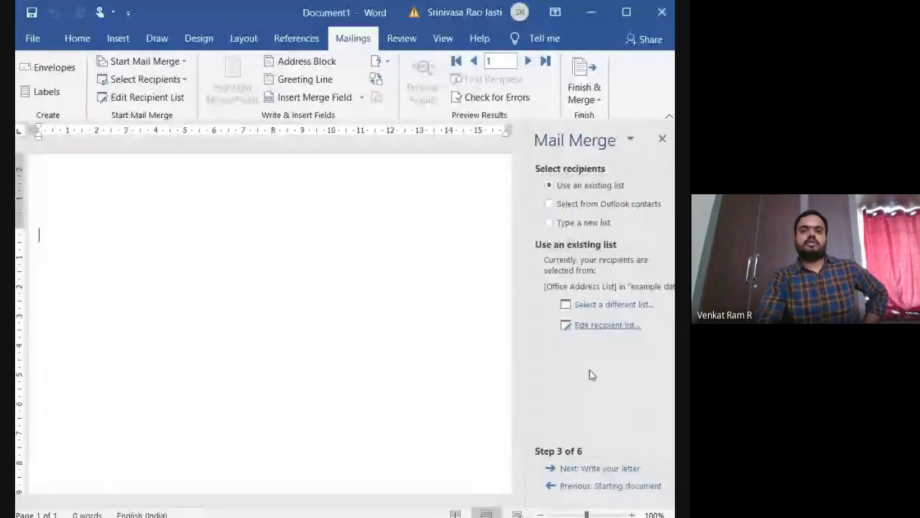
Step: Review the current recipient list, cancel choosing a different list, and accept the list unchanged
click(606, 325)
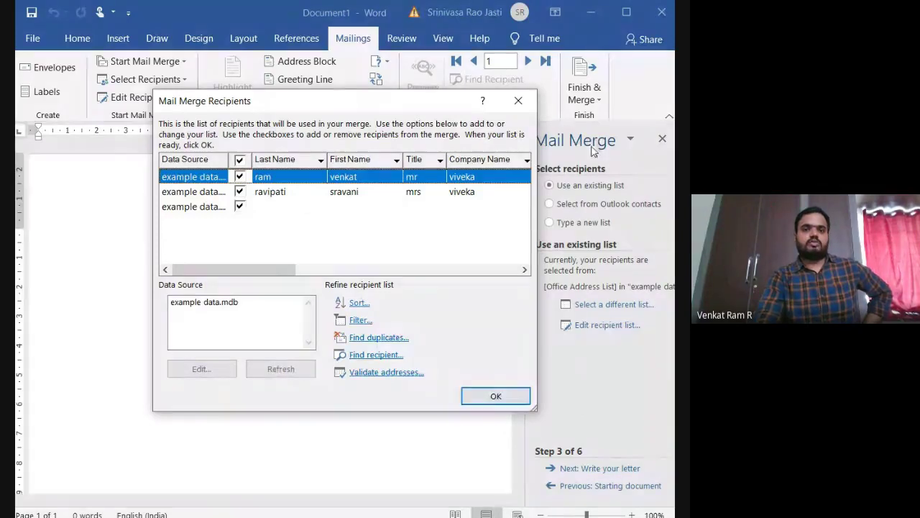
click(518, 100)
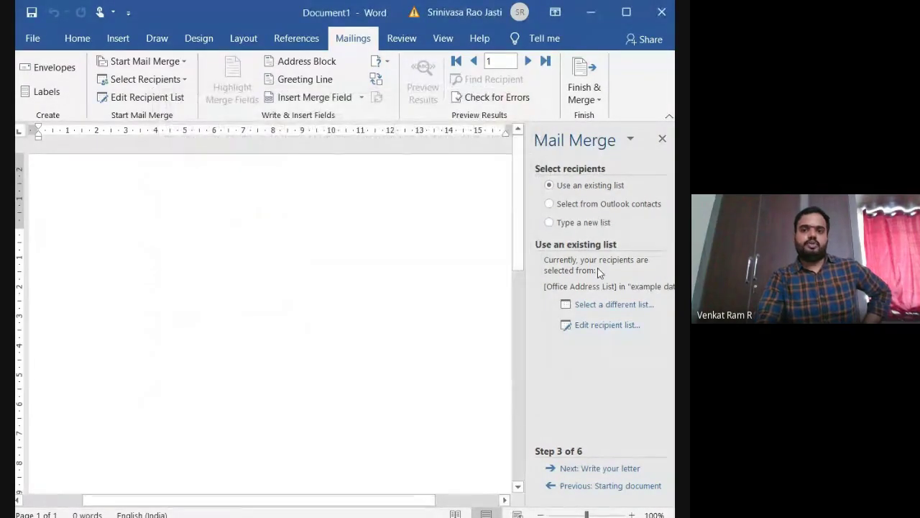
click(600, 305)
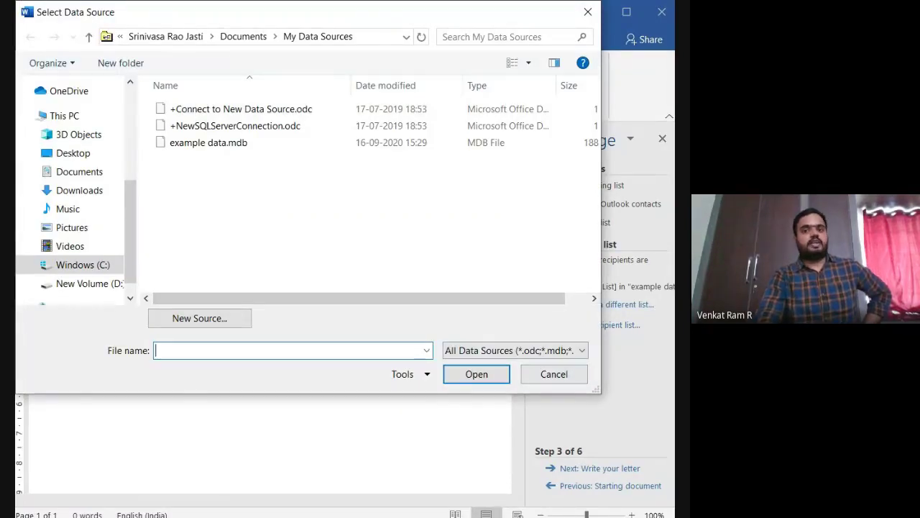
click(554, 377)
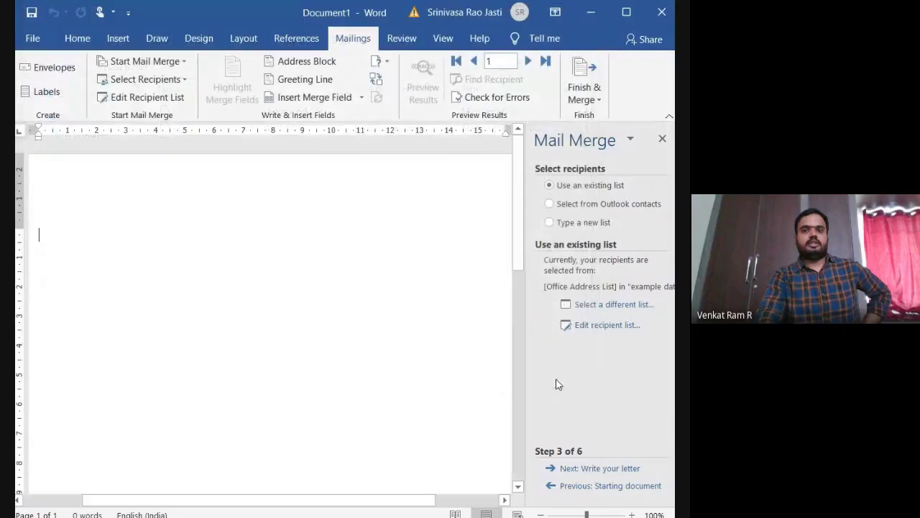
click(599, 327)
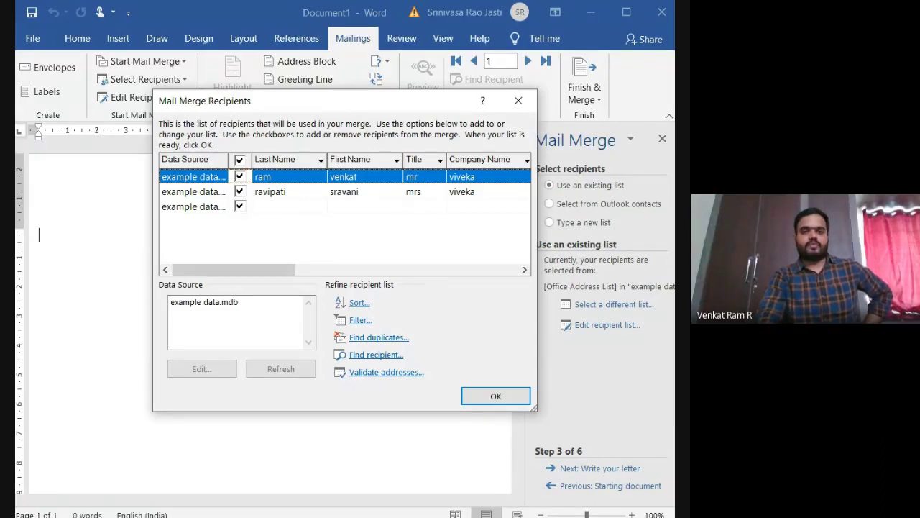
key(Return)
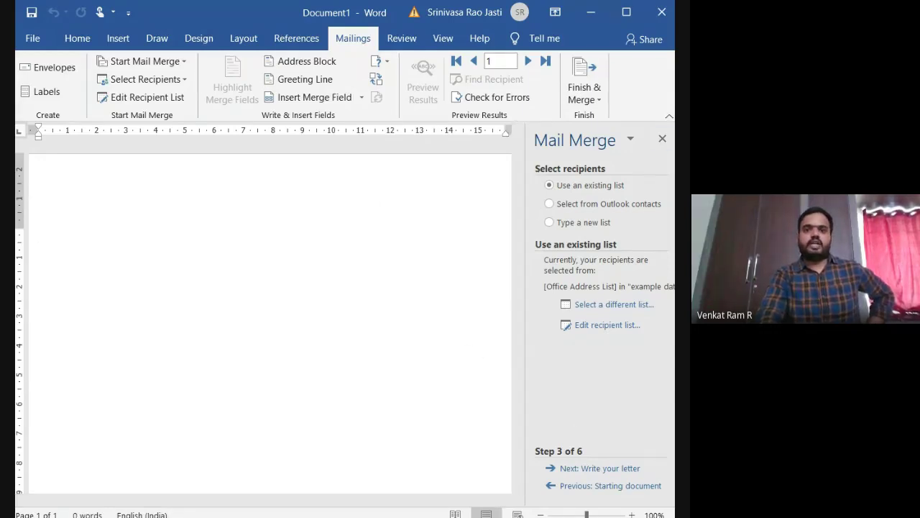
Step: Close the Mail Merge wizard and the current document, returning to the blank Document1
click(662, 139)
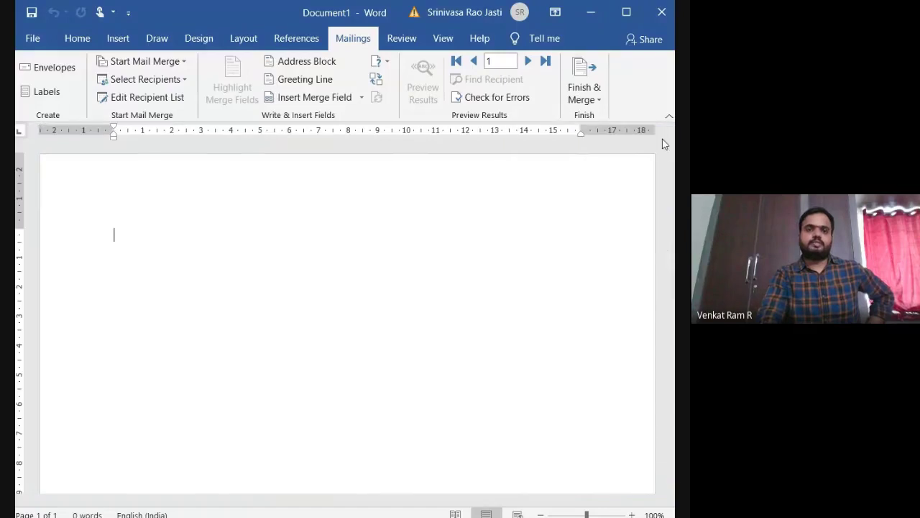
click(662, 11)
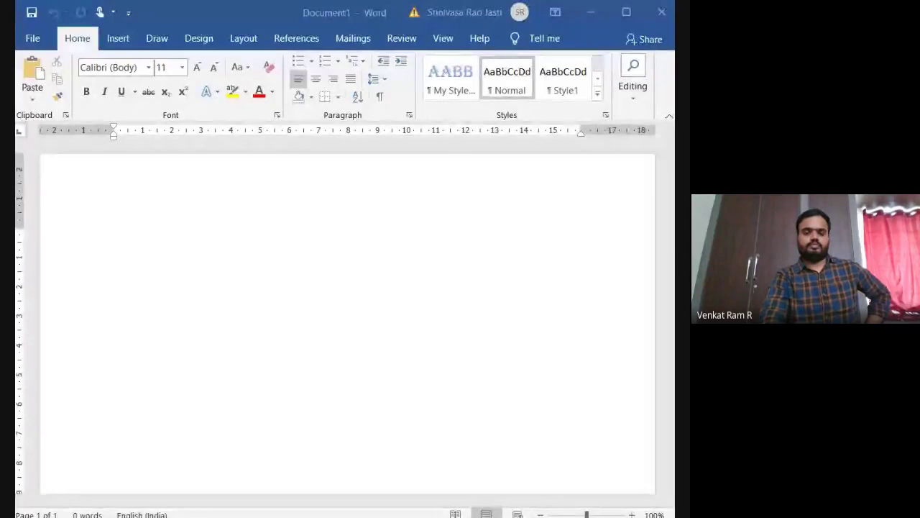
click(240, 23)
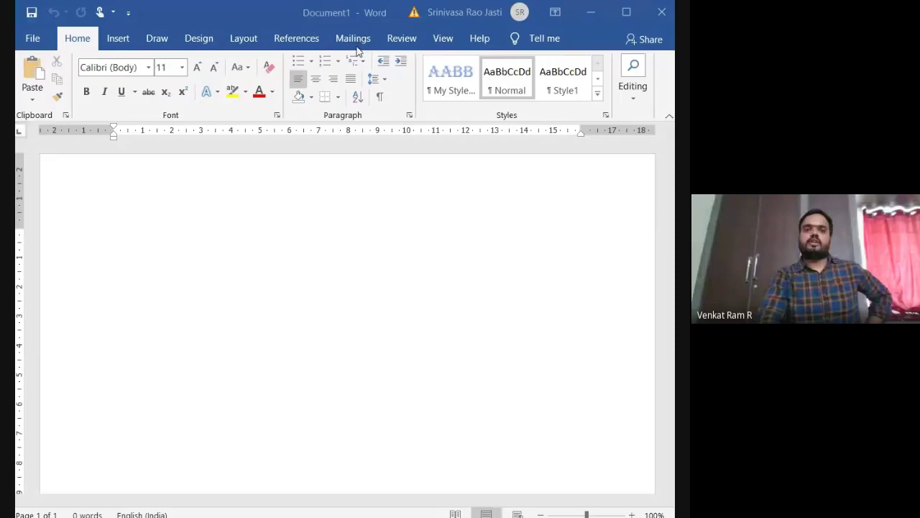
Step: Relaunch the Step-by-Step Mail Merge Wizard and advance to step 3, selecting recipients
click(358, 43)
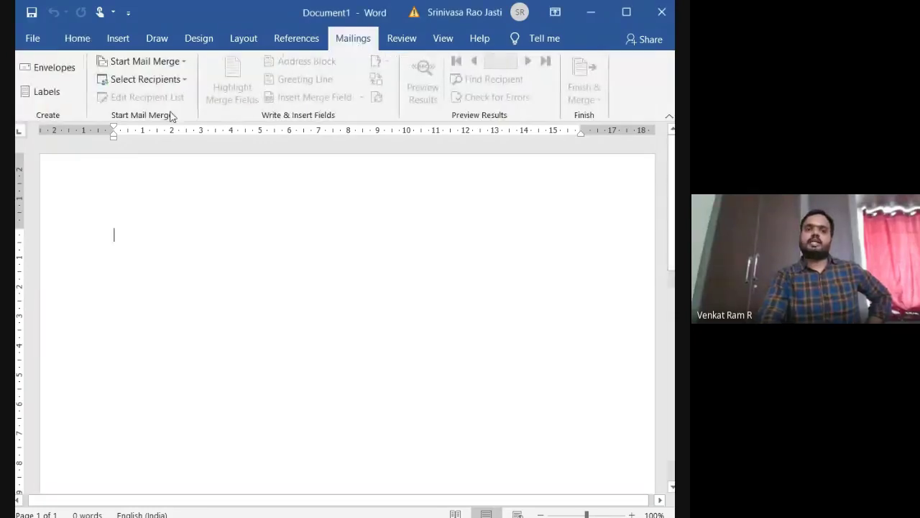
click(177, 67)
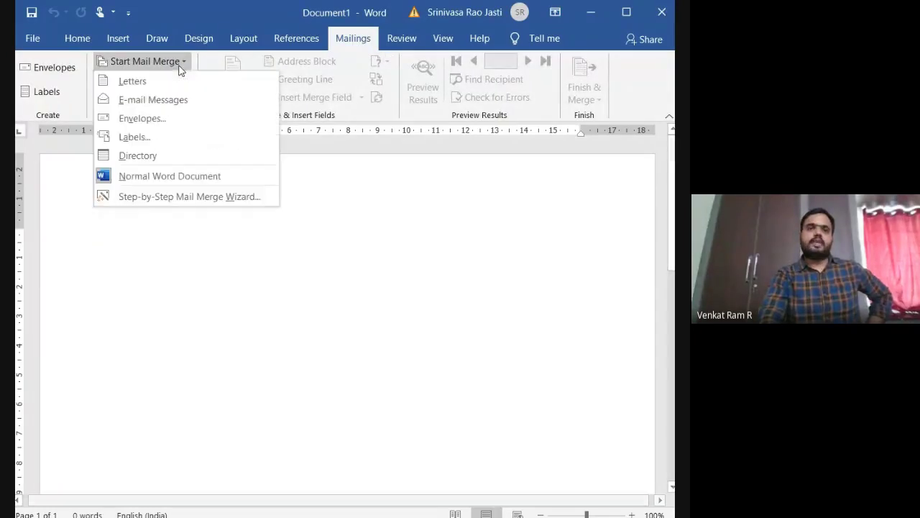
click(183, 196)
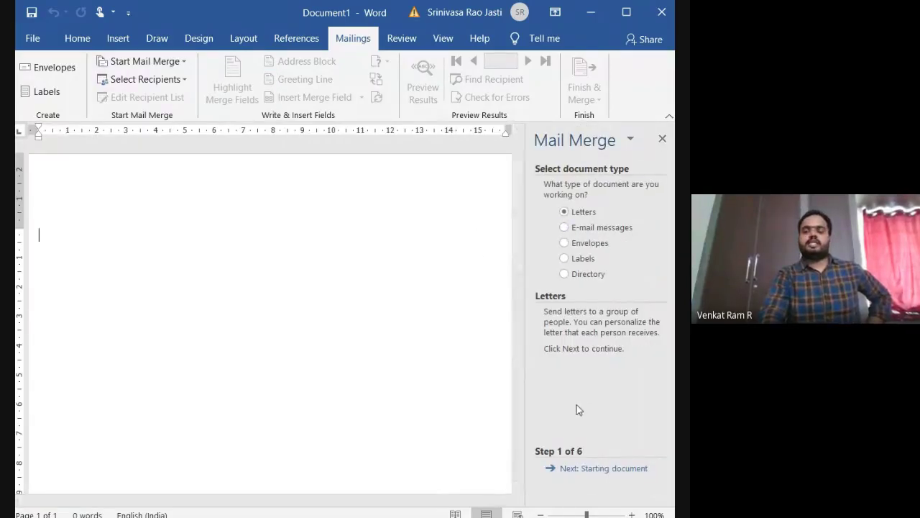
click(624, 474)
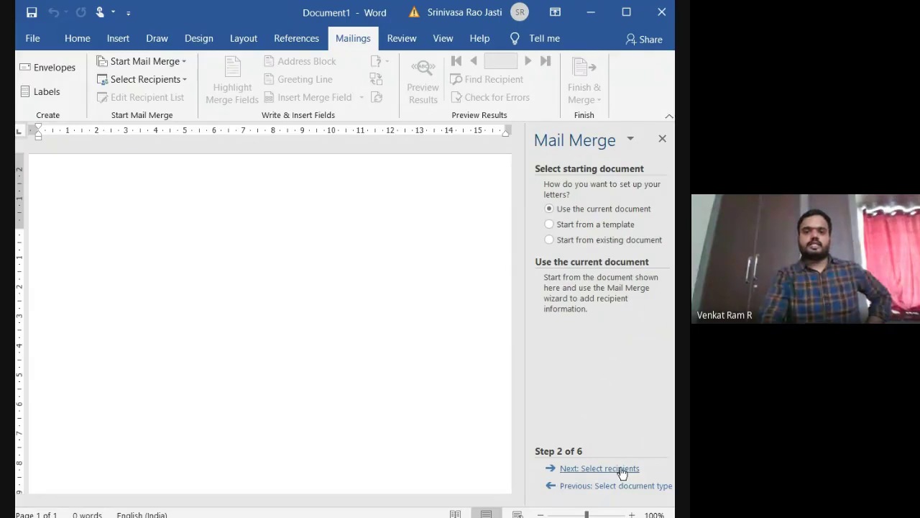
click(623, 471)
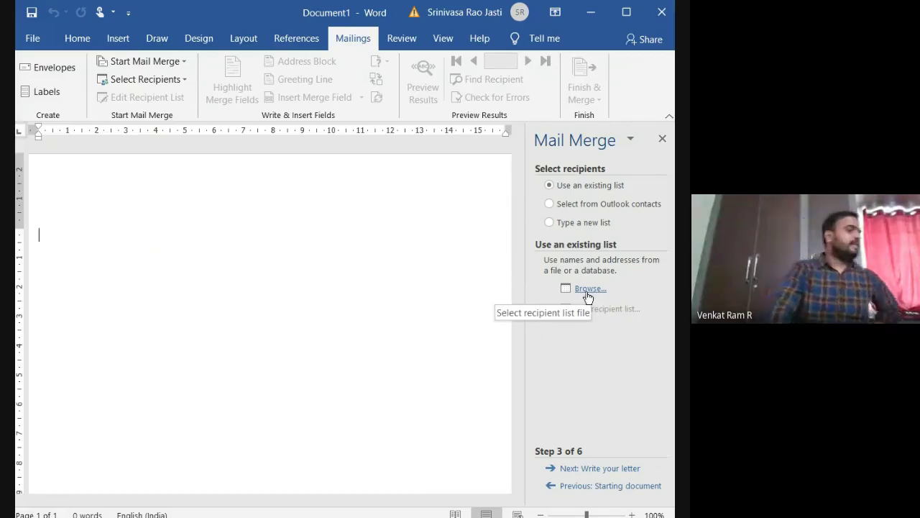
Step: Choose Type a new list and create an empty New Address List
click(549, 225)
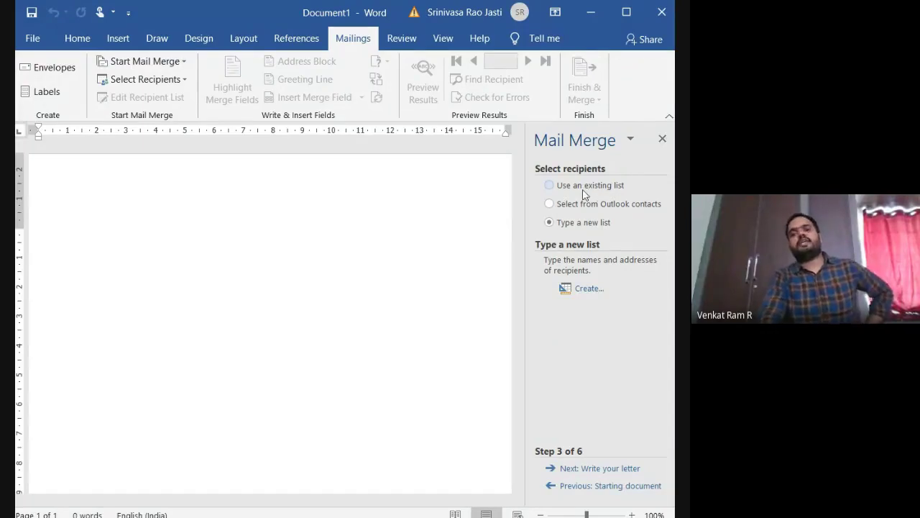
click(553, 191)
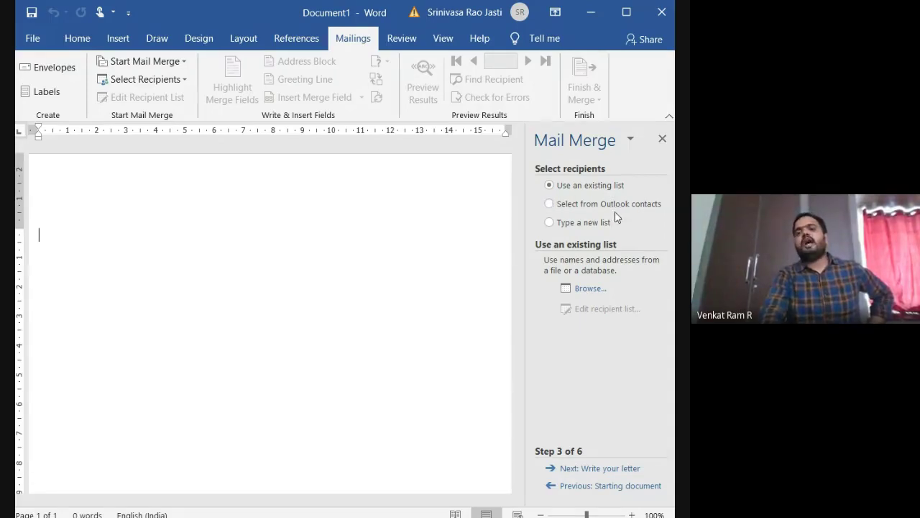
click(548, 223)
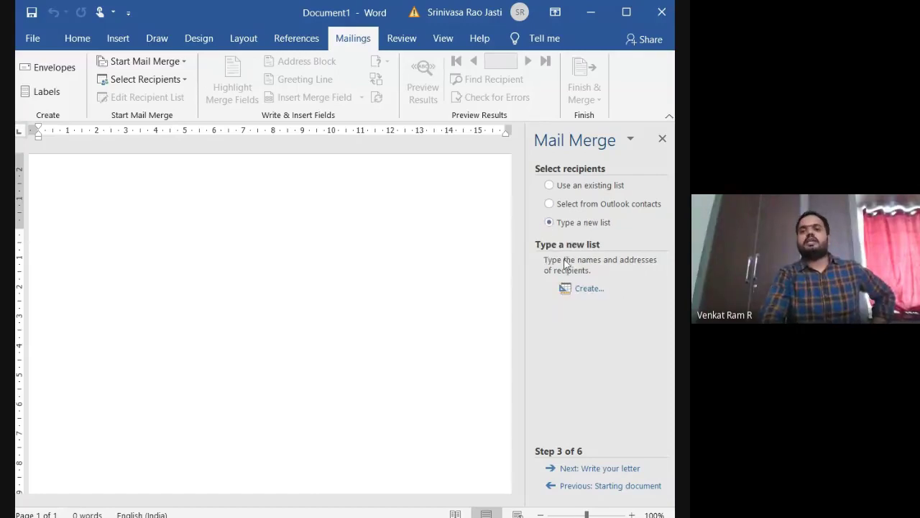
click(584, 289)
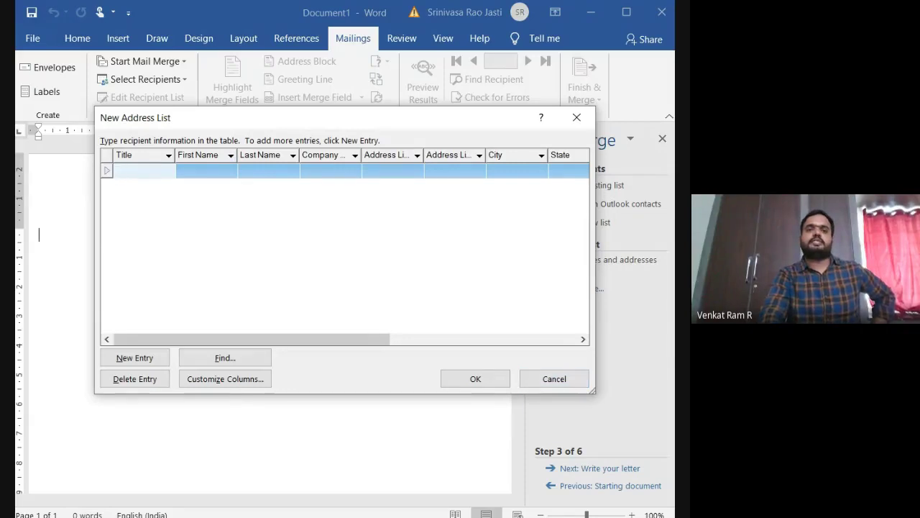
Step: Enter the first recipient: title mr, first and last name, company viveka, address lines, state andhra pradesh
text(mr)
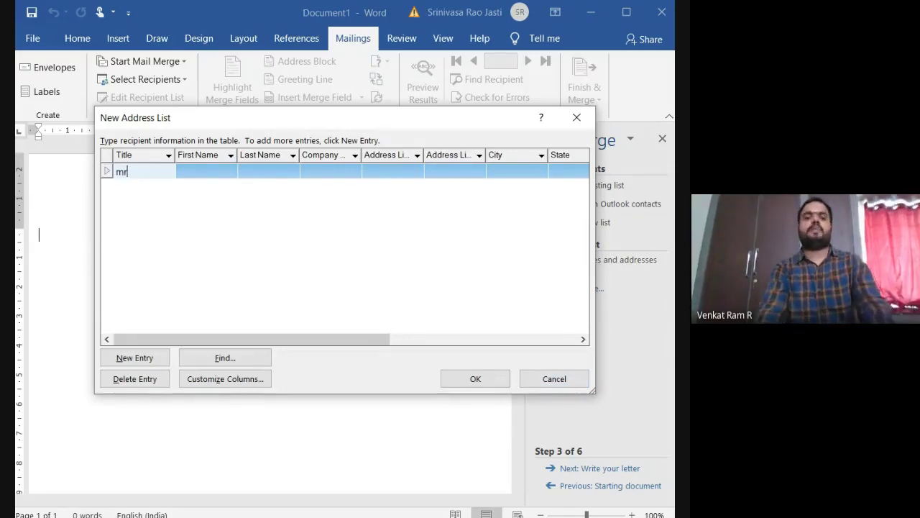
click(180, 171)
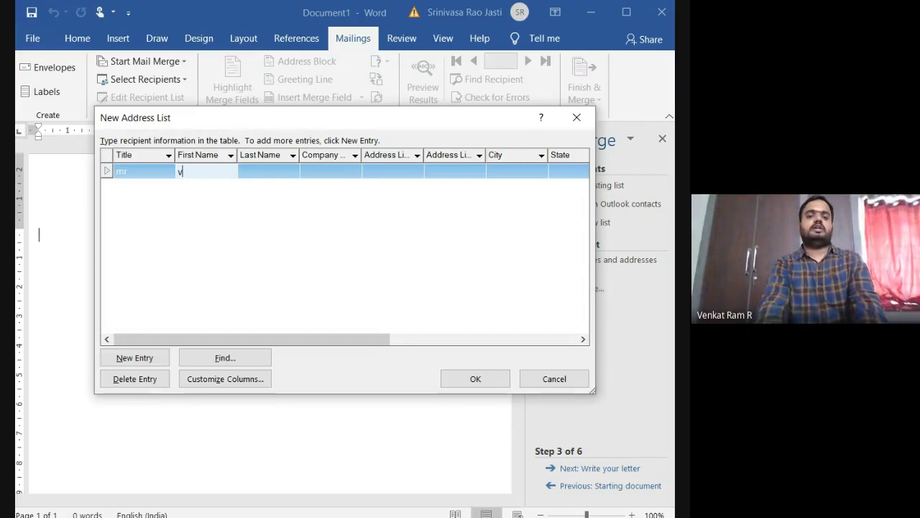
click(242, 171)
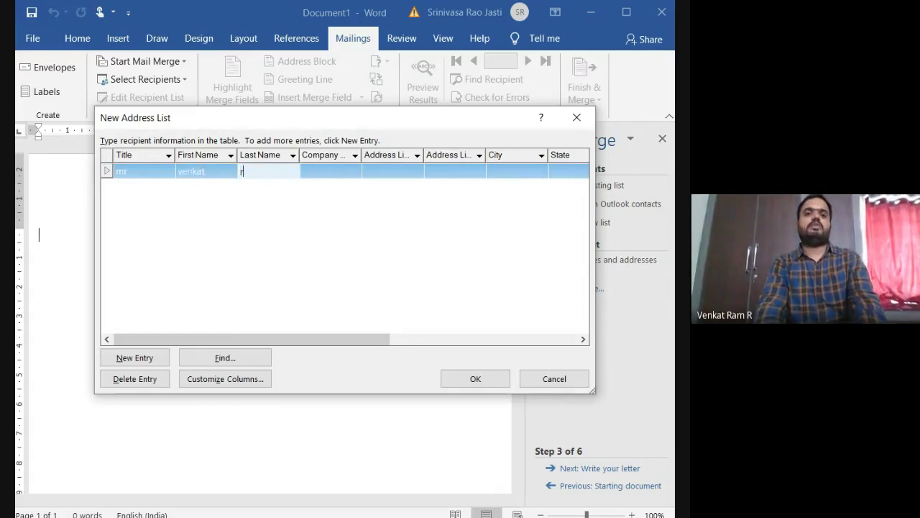
key(Tab)
text(viv)
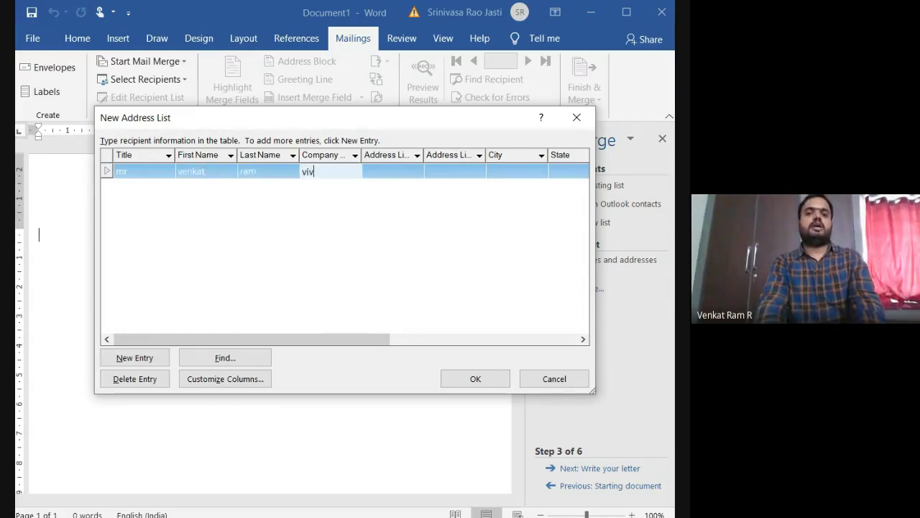
text(eka)
key(Tab)
text(t)
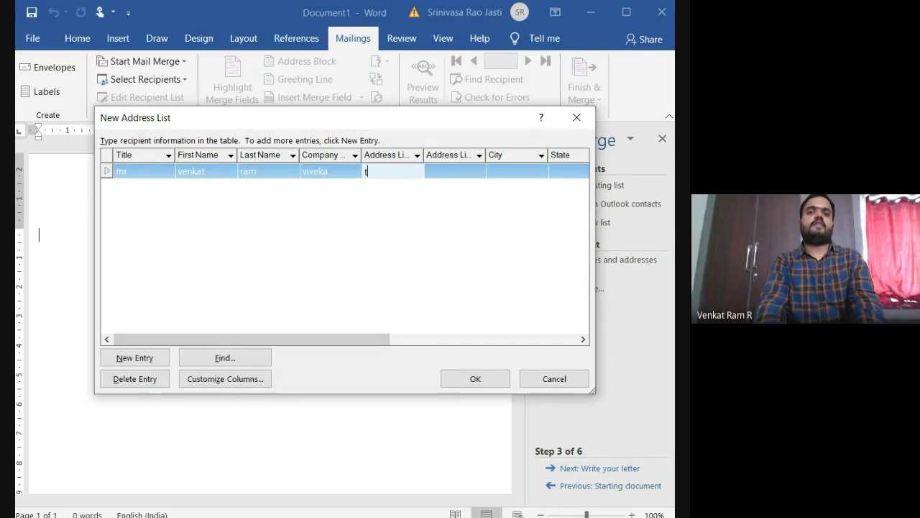
text(enali)
key(Tab)
text(ten)
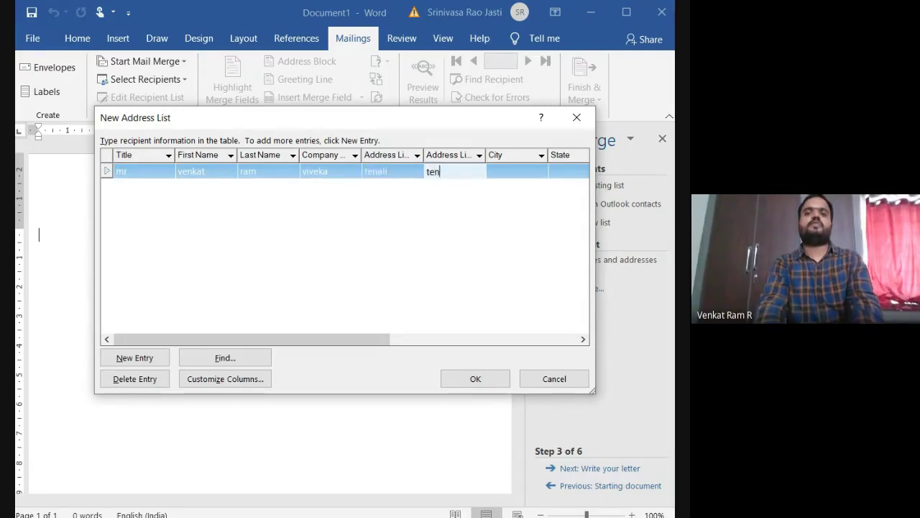
text(ali)
key(Tab)
text(tenali)
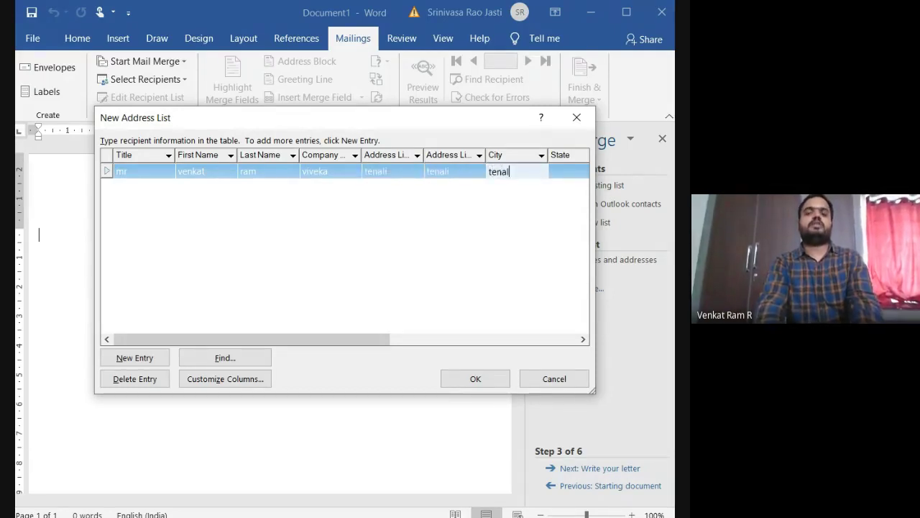
key(Tab)
text(andhr)
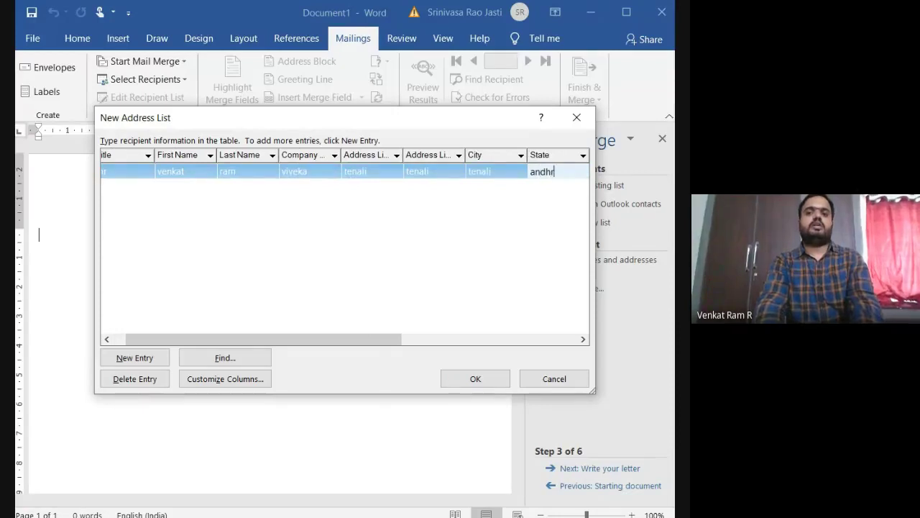
text(a pradesh)
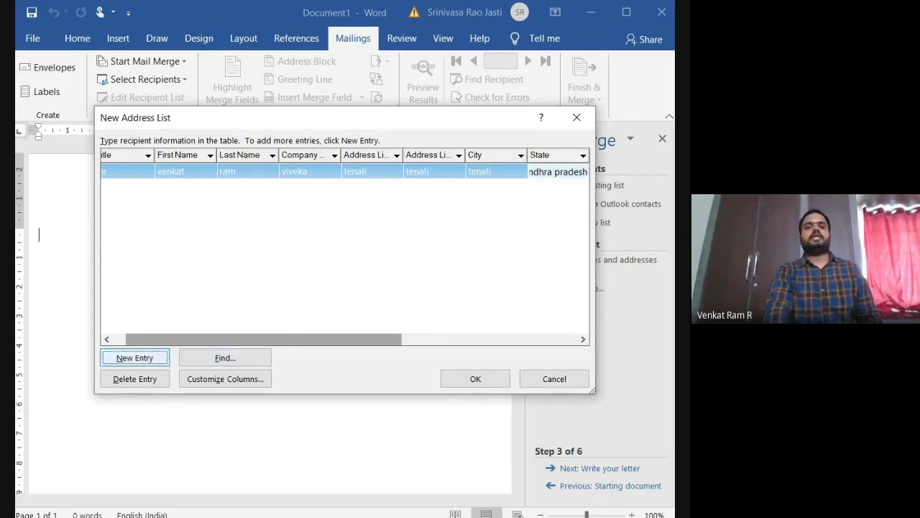
Step: Add a second recipient: title mrs, first and last name, company viveka, address lines, state ap
click(134, 357)
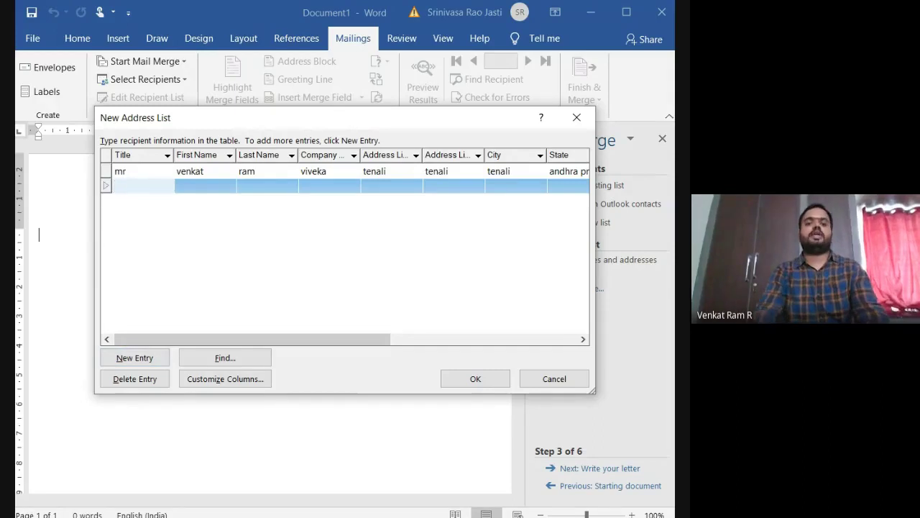
text(mrs)
key(Tab)
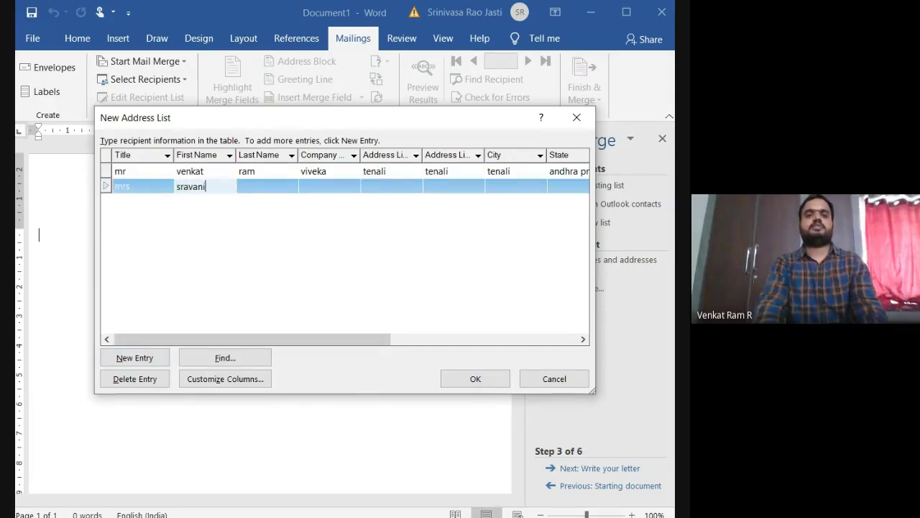
key(Tab)
key(Tab)
text(viveka)
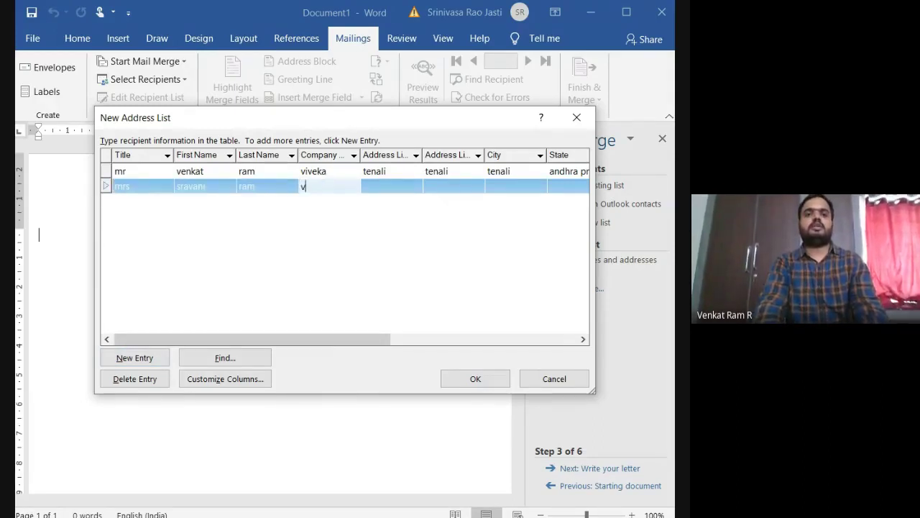
key(Tab)
text(vi)
key(BackSpace)
key(BackSpace)
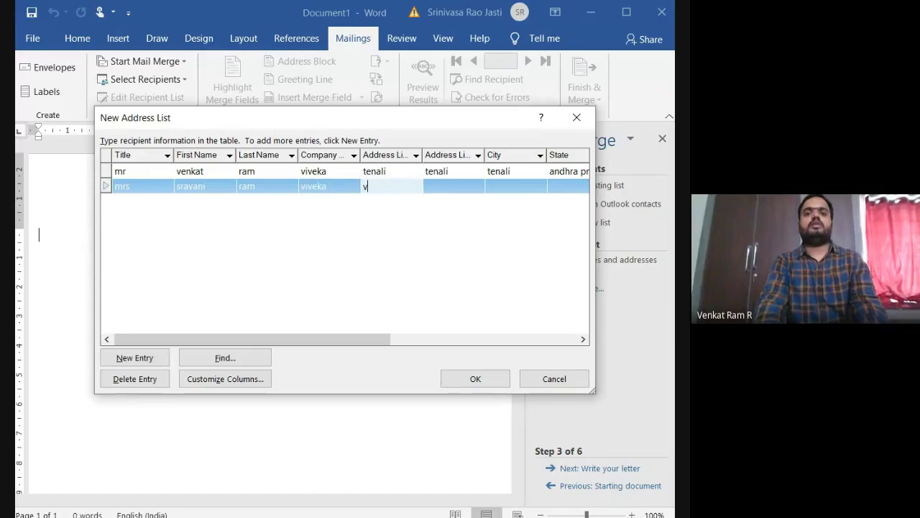
text(tenali)
key(Tab)
text(ten)
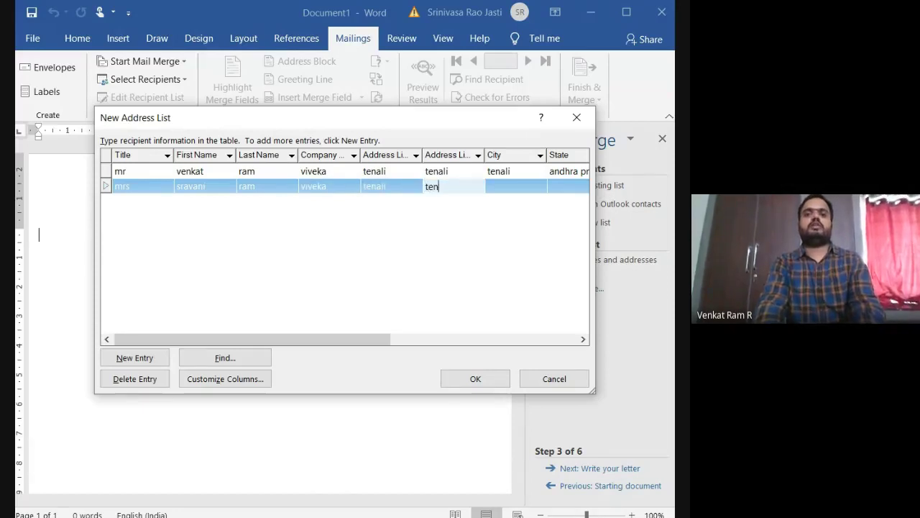
text(ali)
key(Tab)
text(tenali)
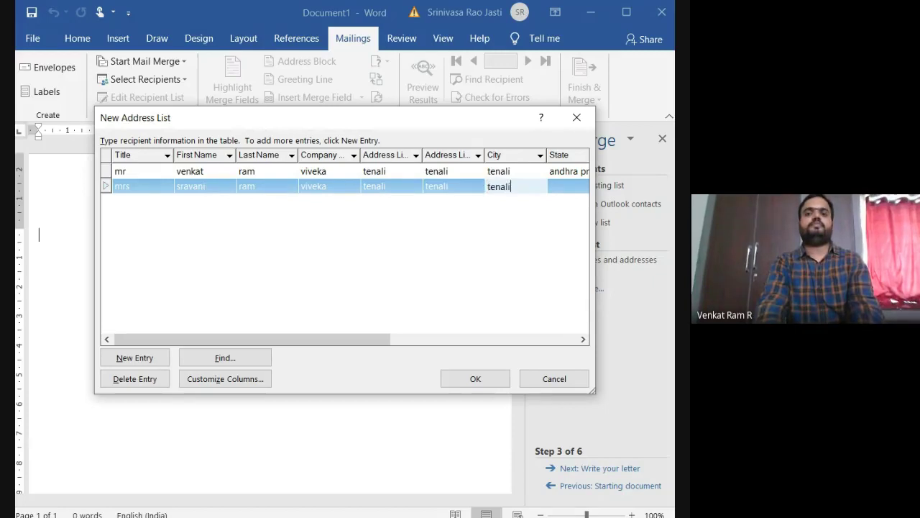
key(Tab)
text(ap)
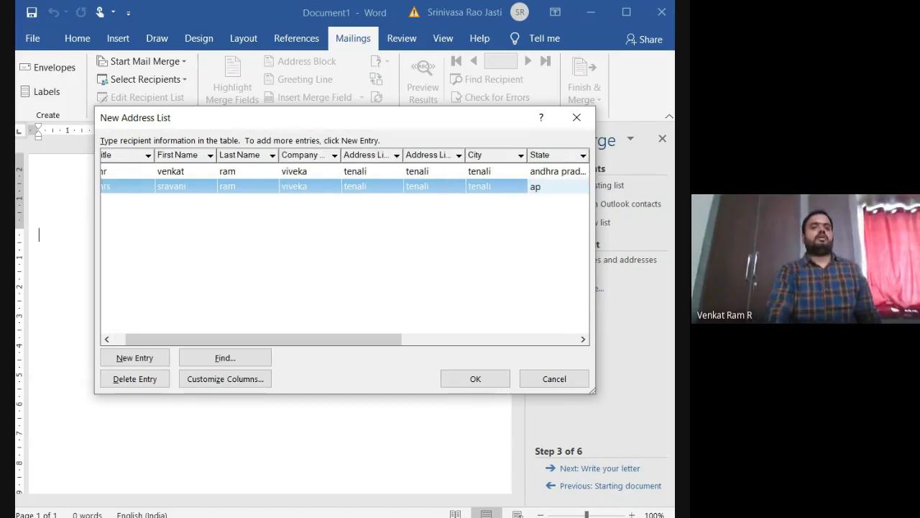
Step: Add a third recipient: title mastar, first and last name, company viveka, address lines, city, state ap
click(134, 357)
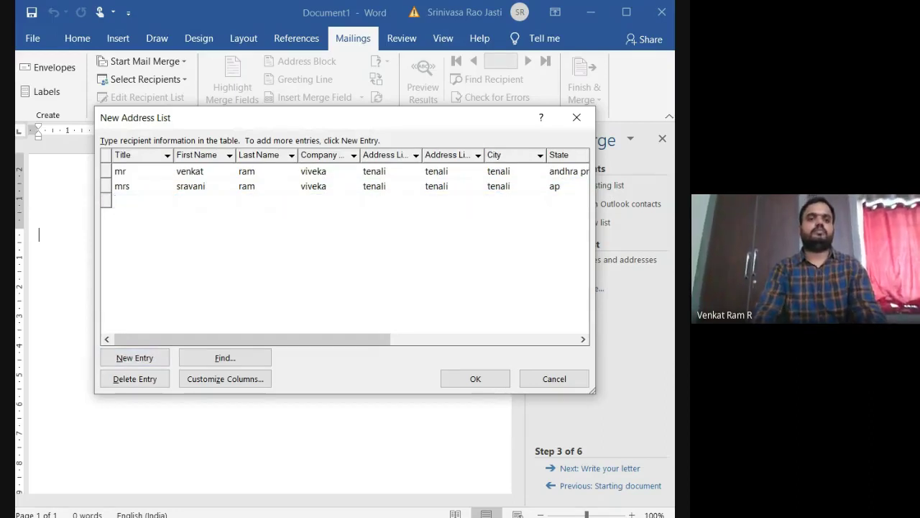
text(mastar)
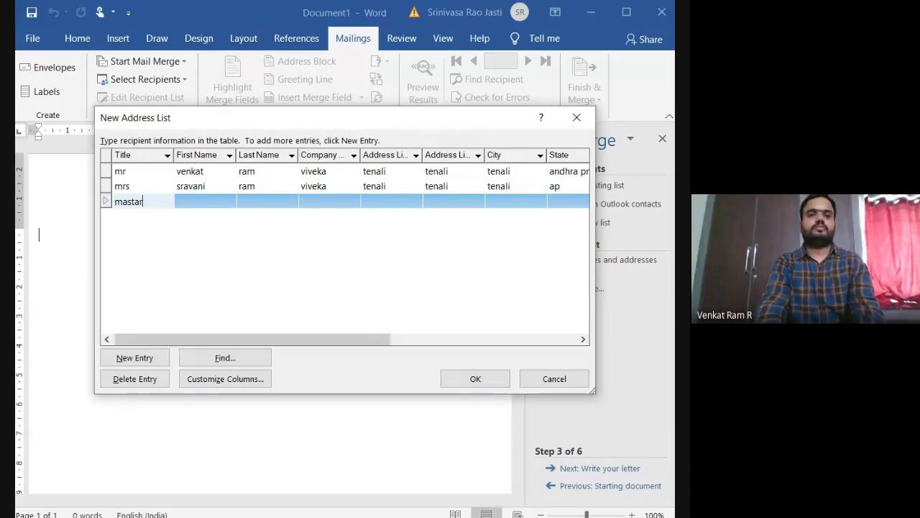
key(Tab)
key(Tab)
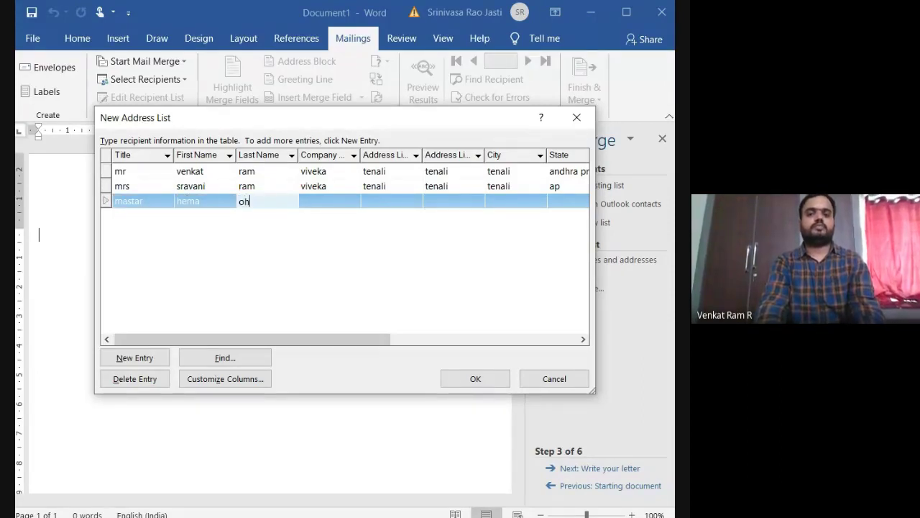
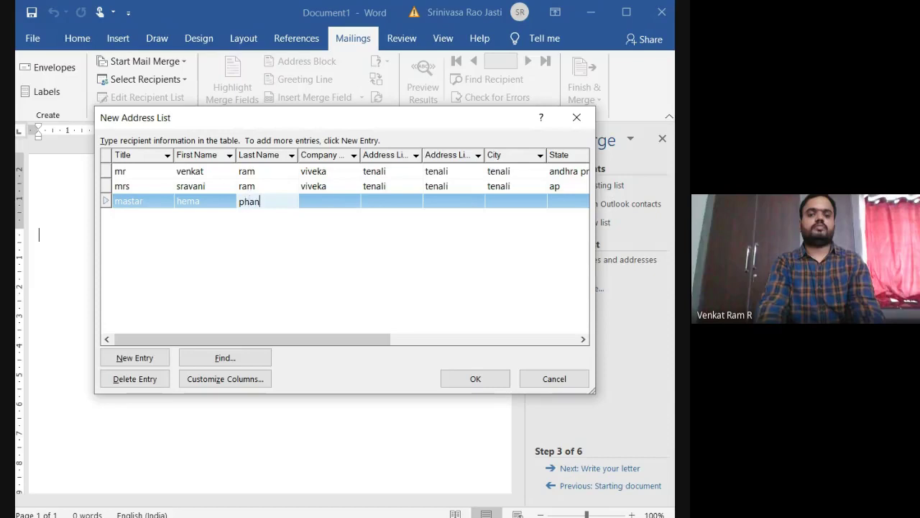
key(Tab)
text(viveka)
key(Tab)
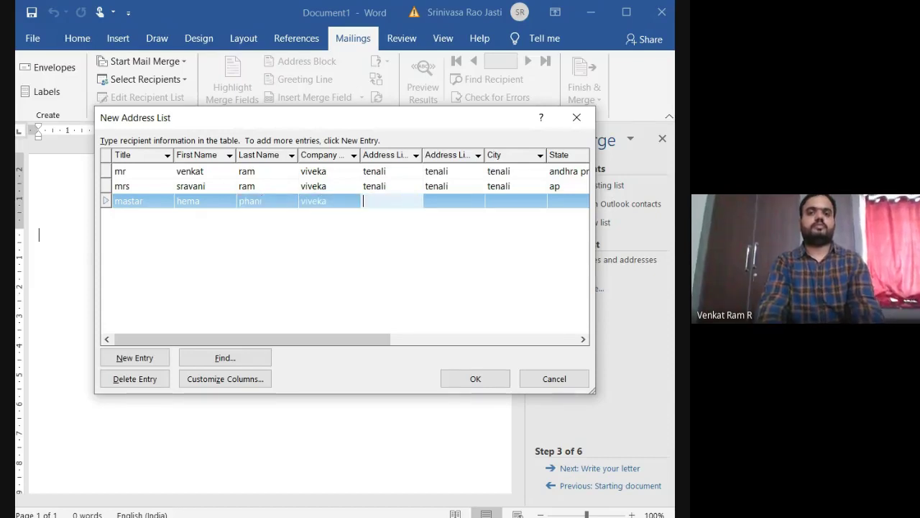
text(chi)
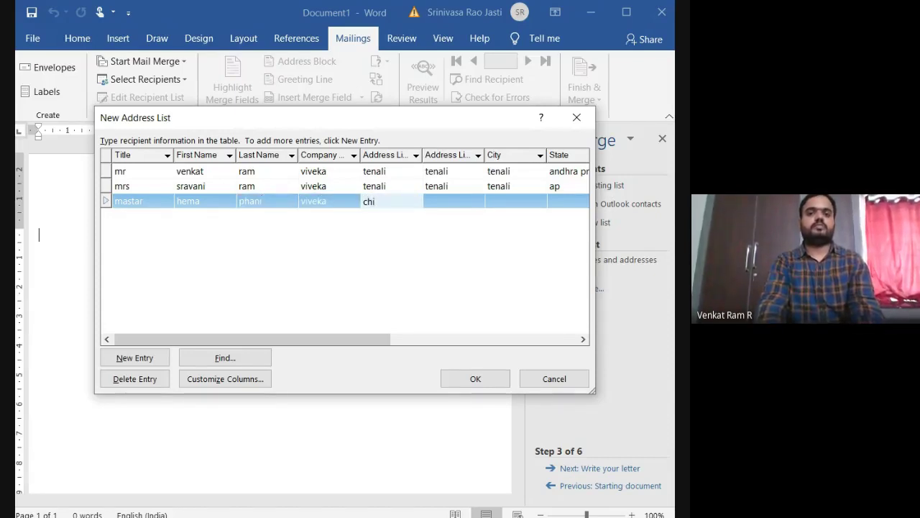
text(naravuaru)
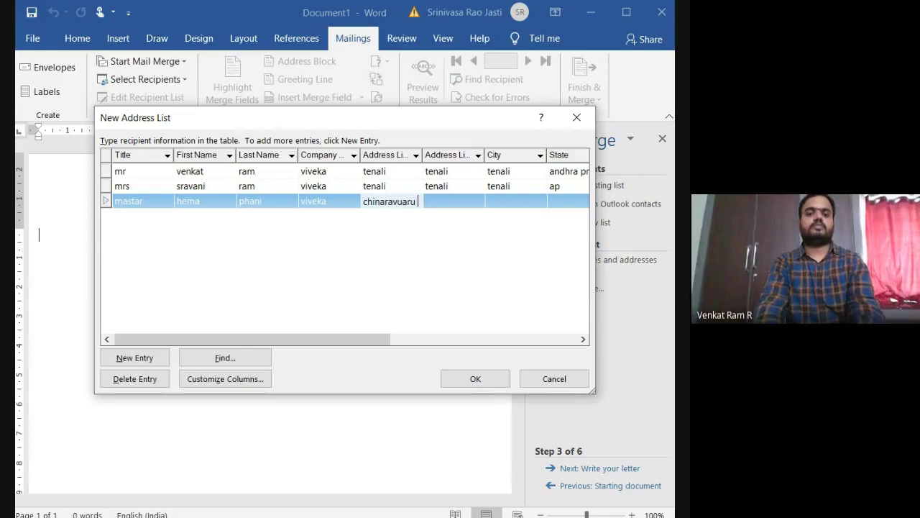
text( parl)
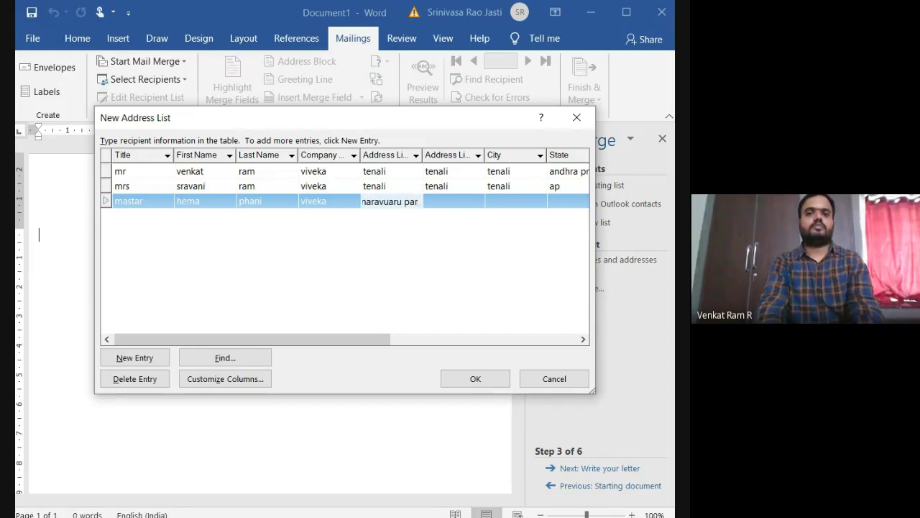
key(Tab)
text(teak)
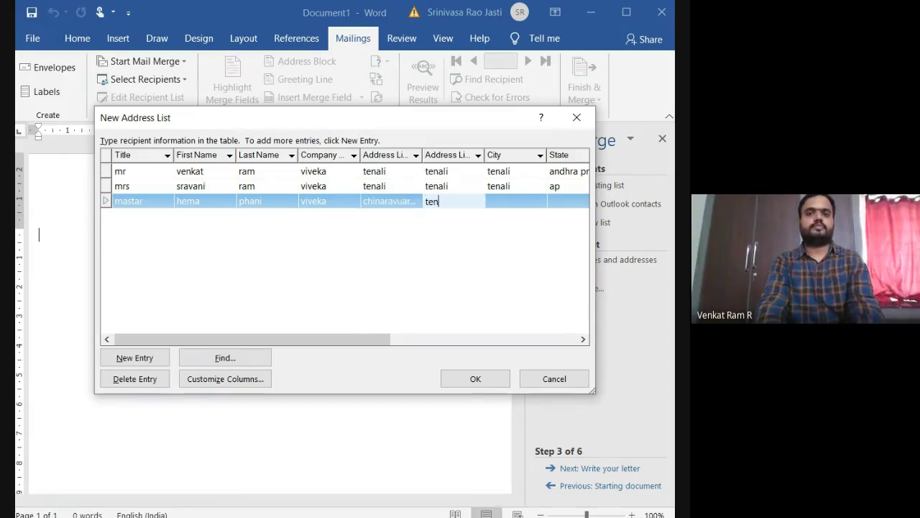
key(BackSpace)
key(BackSpace)
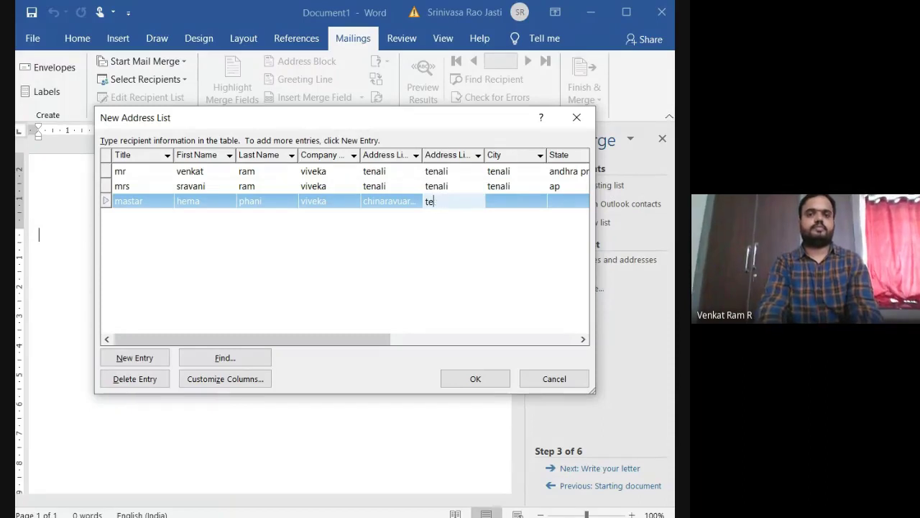
text(nali)
key(Tab)
text(tenali)
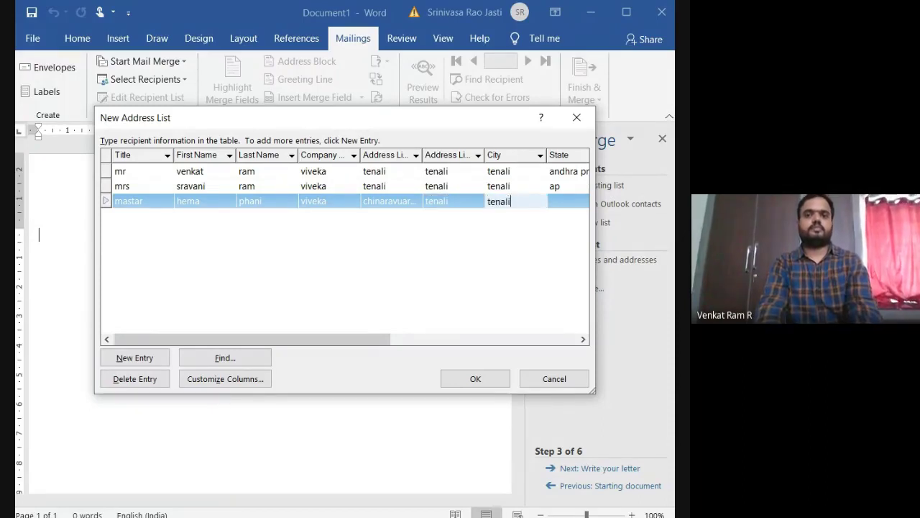
key(Tab)
text(ap)
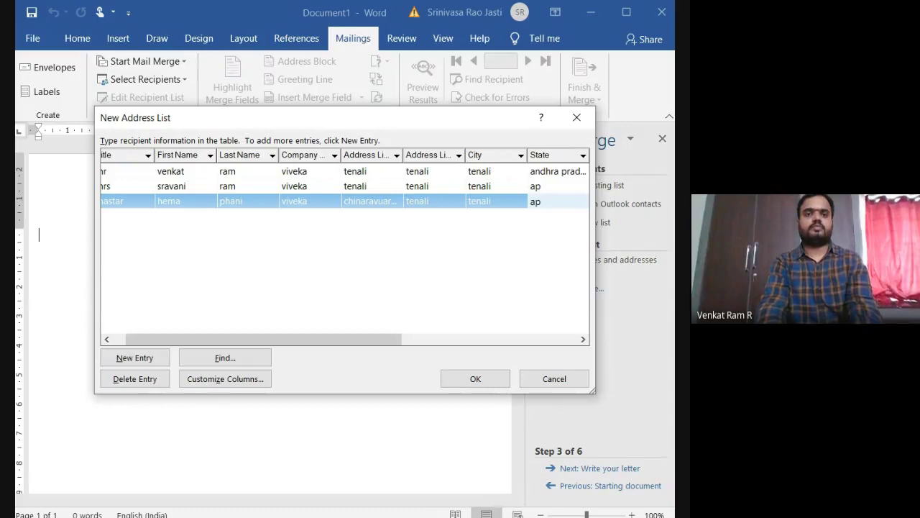
Step: Add a fourth entry titled ms and correct the third entry's title to MR
click(135, 358)
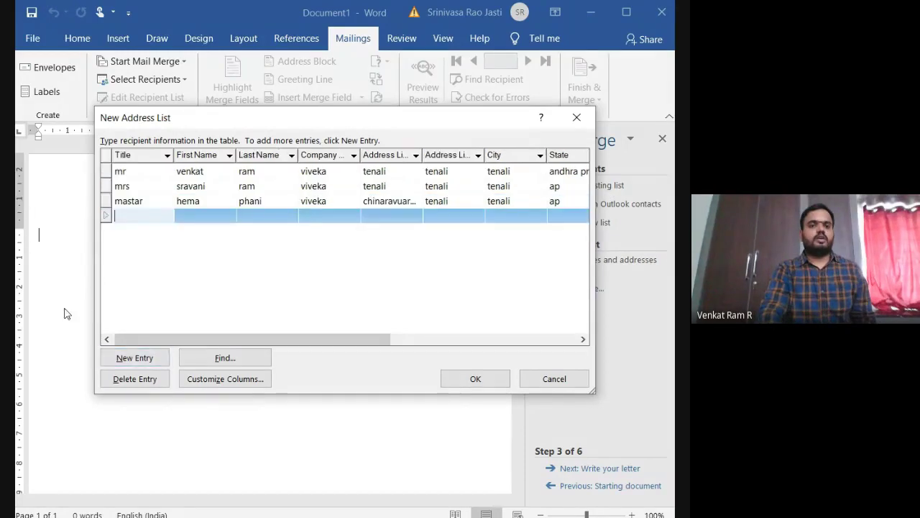
text(ma)
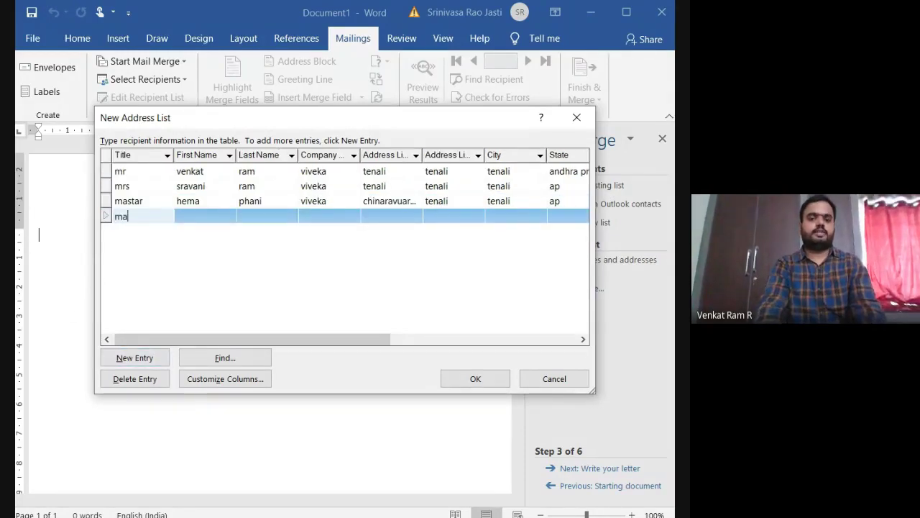
text(ster)
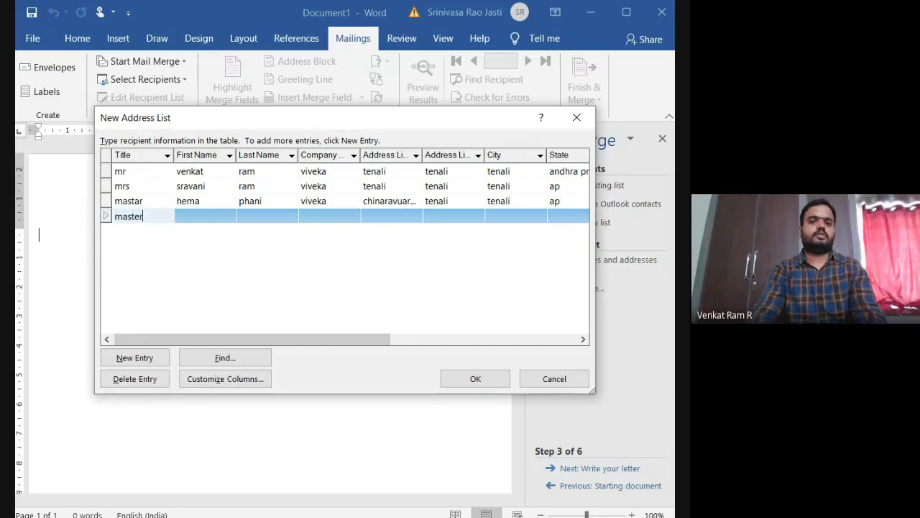
key(BackSpace)
key(BackSpace)
key(BackSpace)
key(BackSpace)
key(BackSpace)
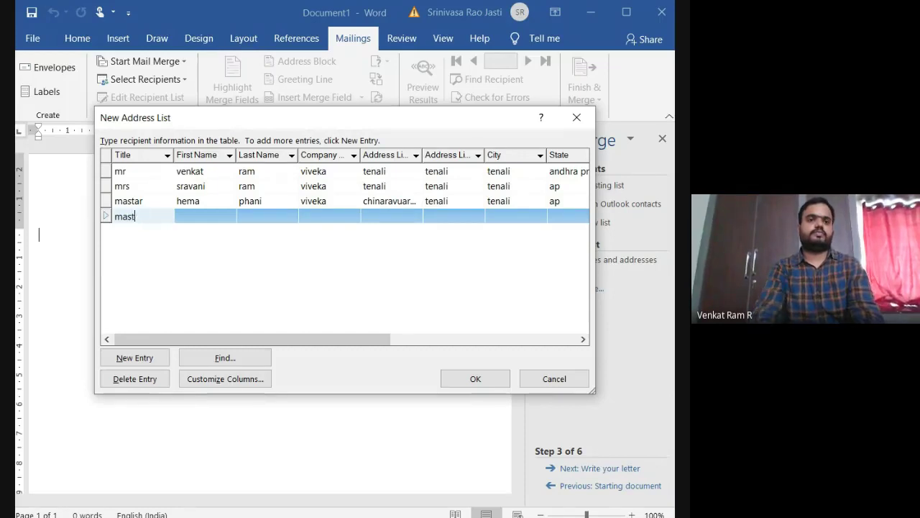
text(r)
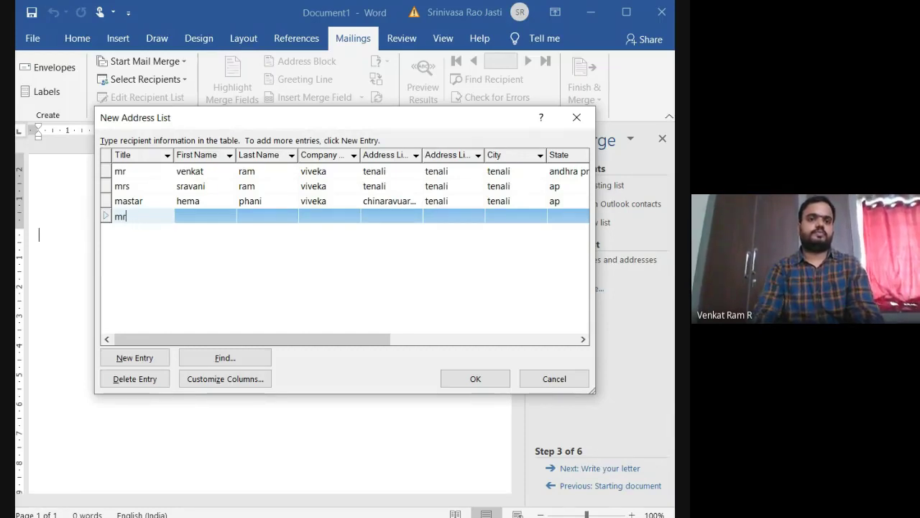
click(128, 201)
key(BackSpace)
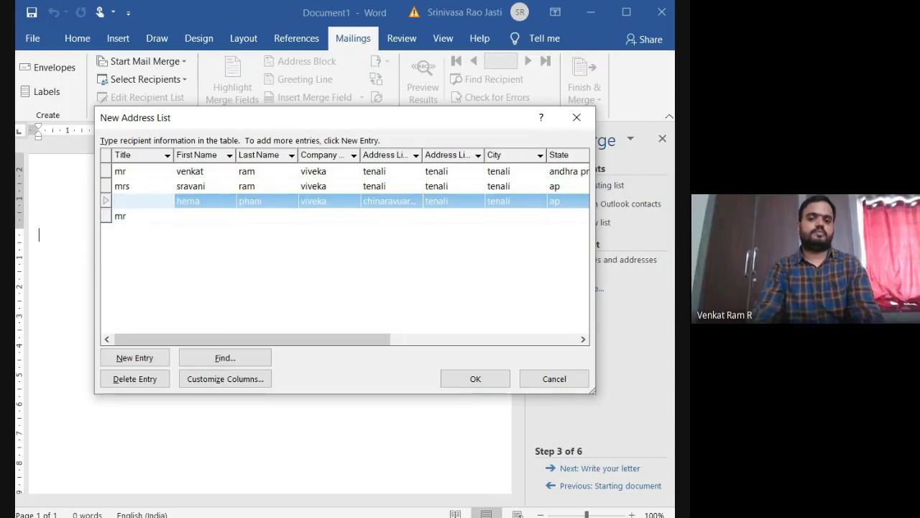
text(MR)
click(125, 216)
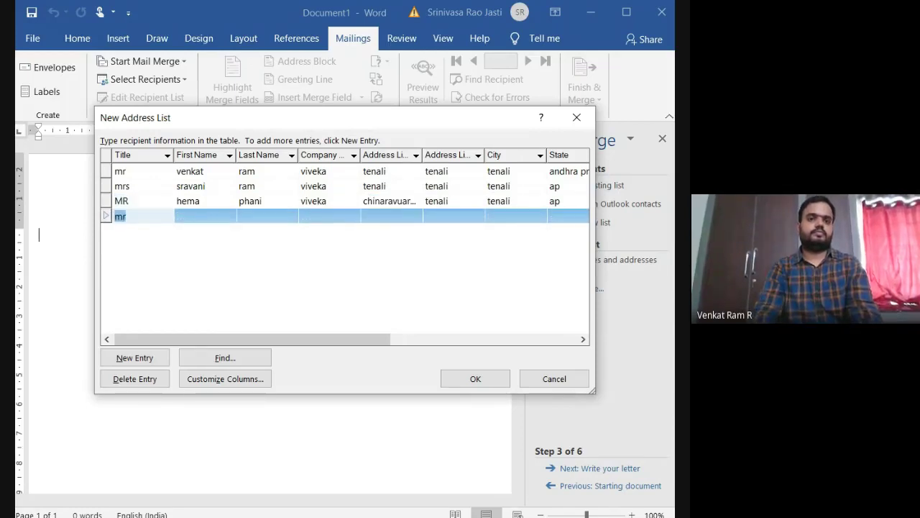
key(BackSpace)
text(s)
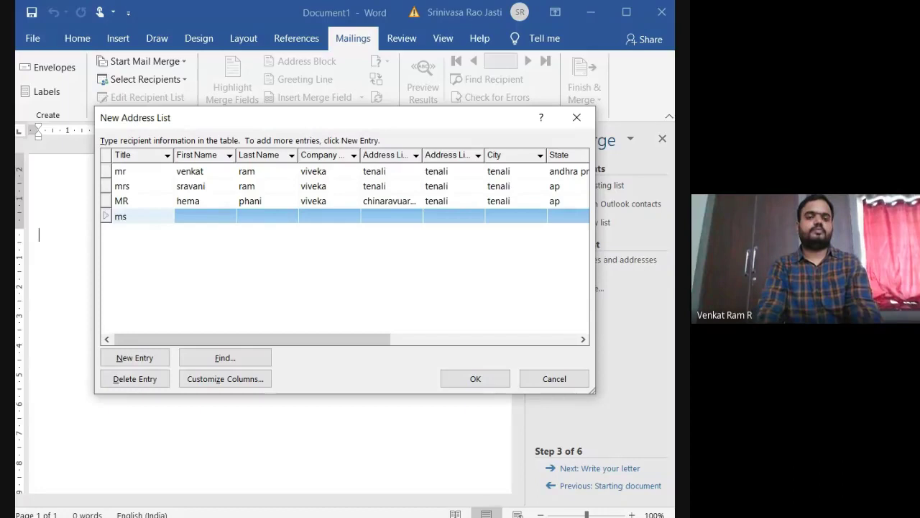
Step: Fill the fourth entry's names, company viveka, address lines, city and state ap, then finish the list
click(179, 216)
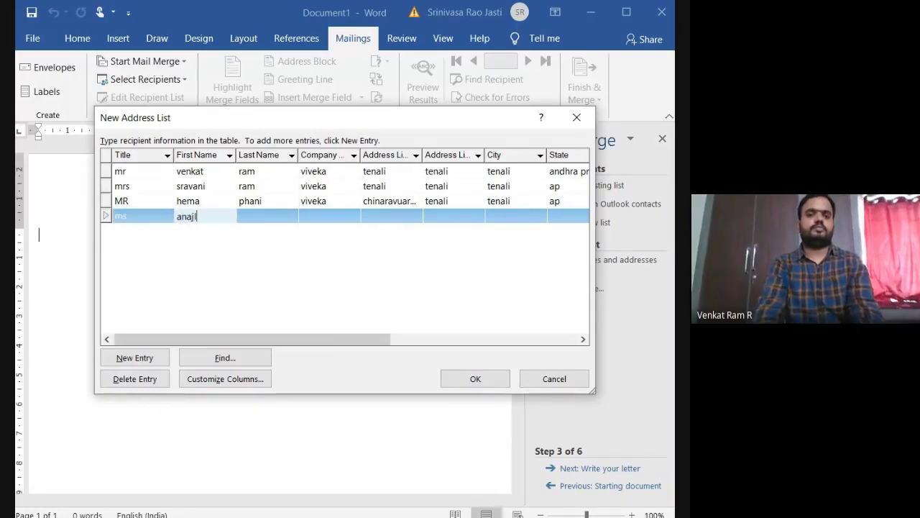
key(Tab)
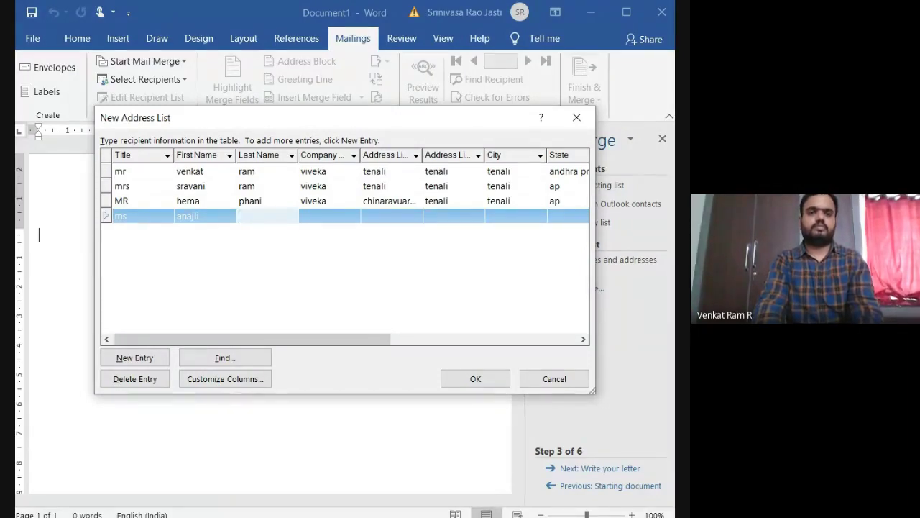
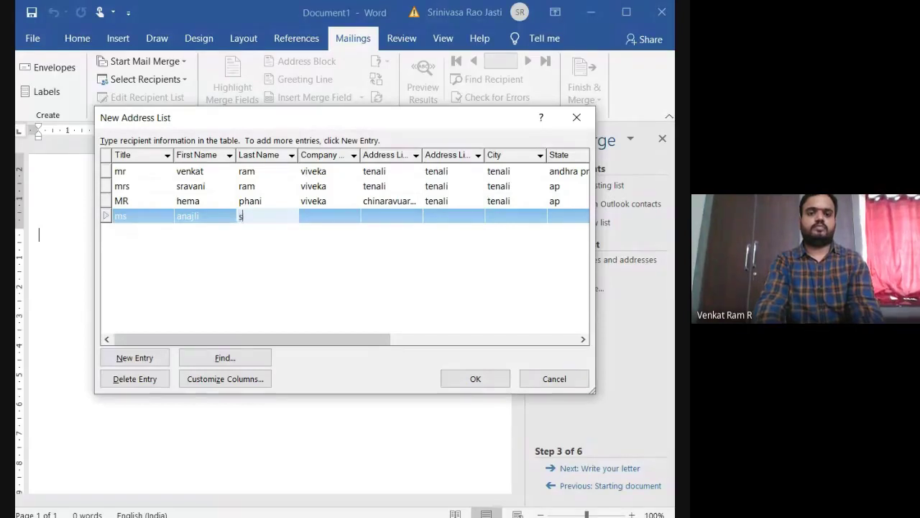
key(Tab)
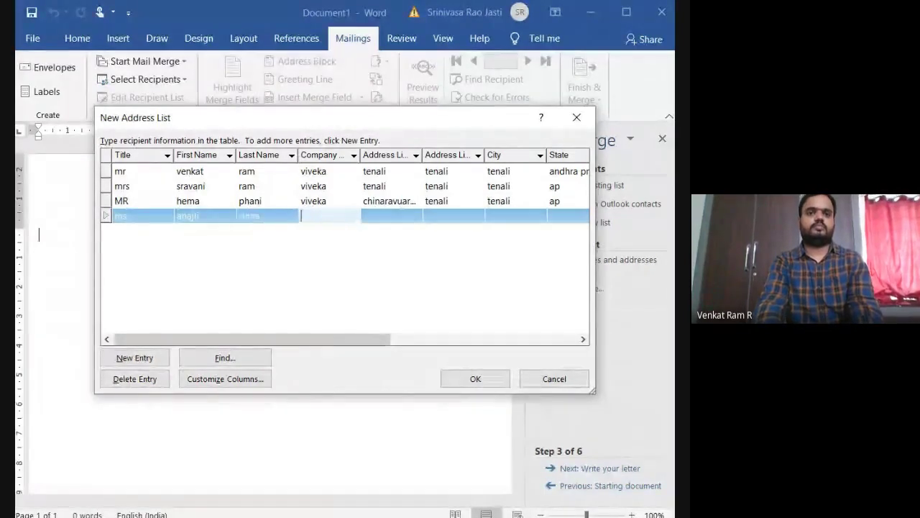
text(viveka)
key(Tab)
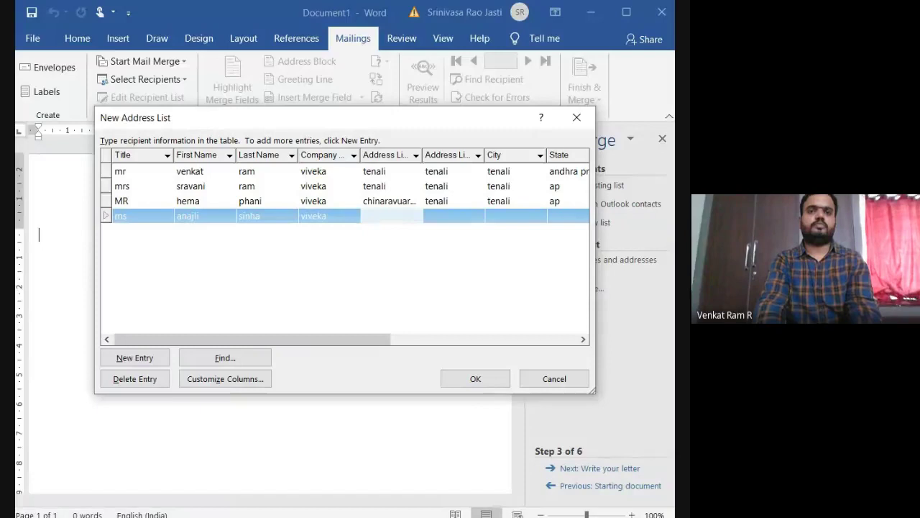
text(tenali)
key(Tab)
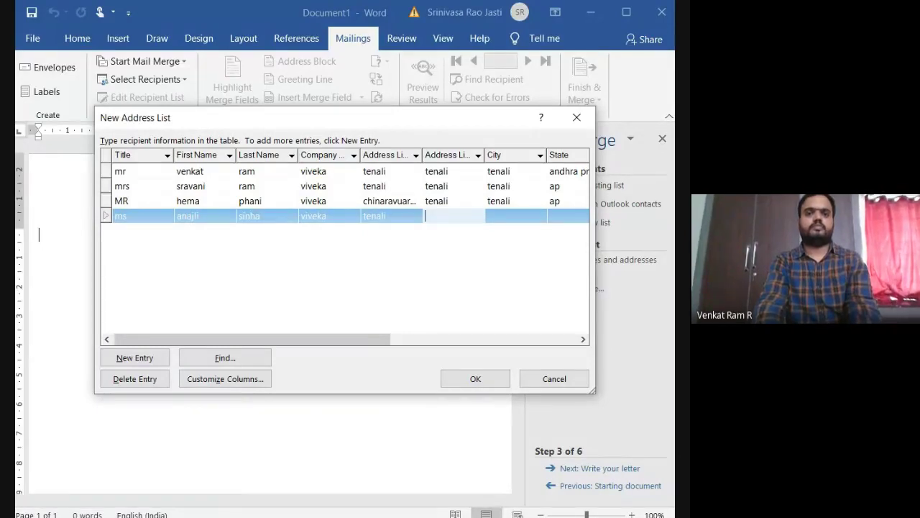
text(tenali)
key(Tab)
text(tenali)
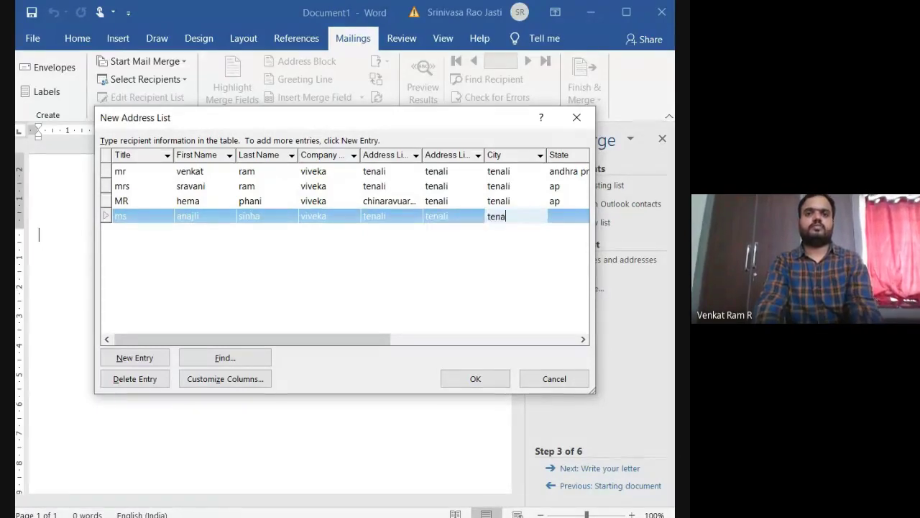
key(Tab)
text(ap)
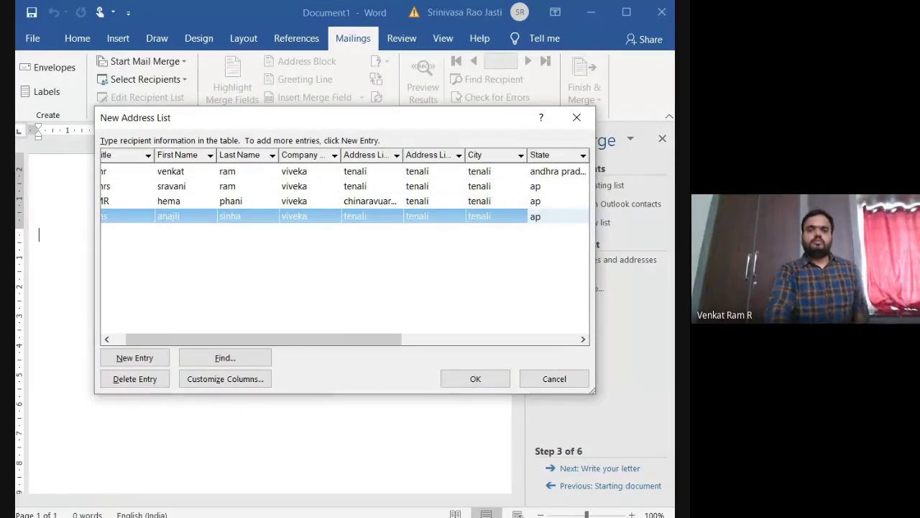
click(471, 379)
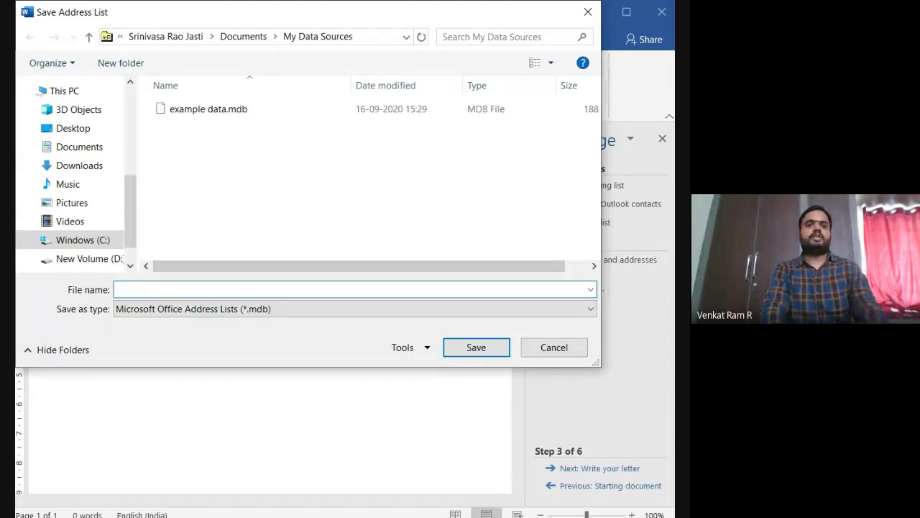
Step: Save the address list as example1 in My Data Sources
text(exam)
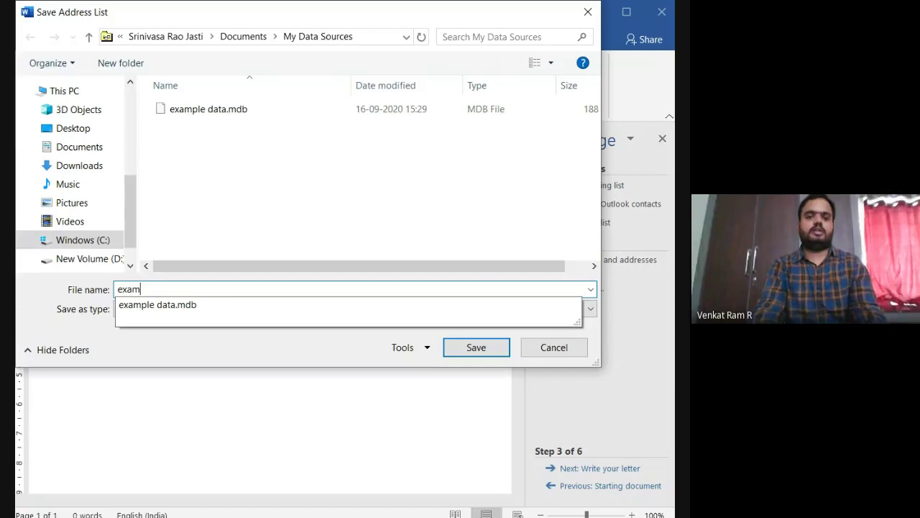
text(ple1.mdb)
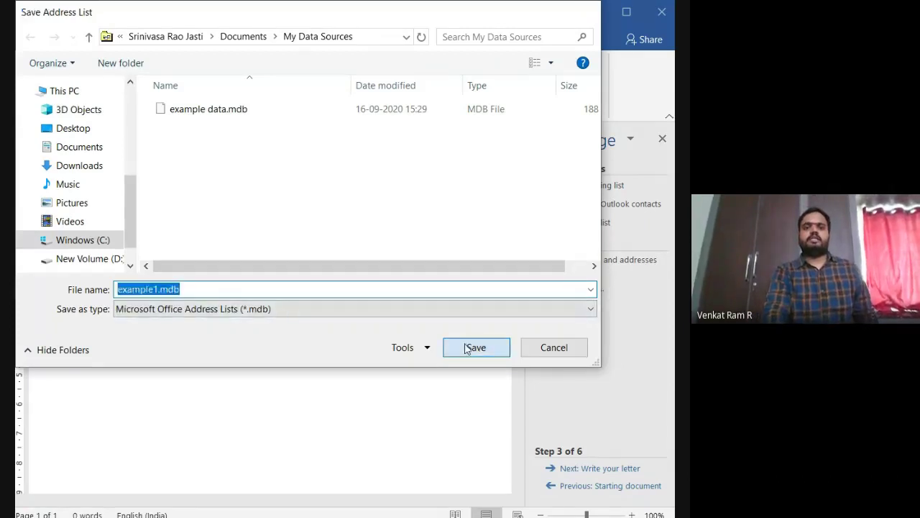
click(476, 348)
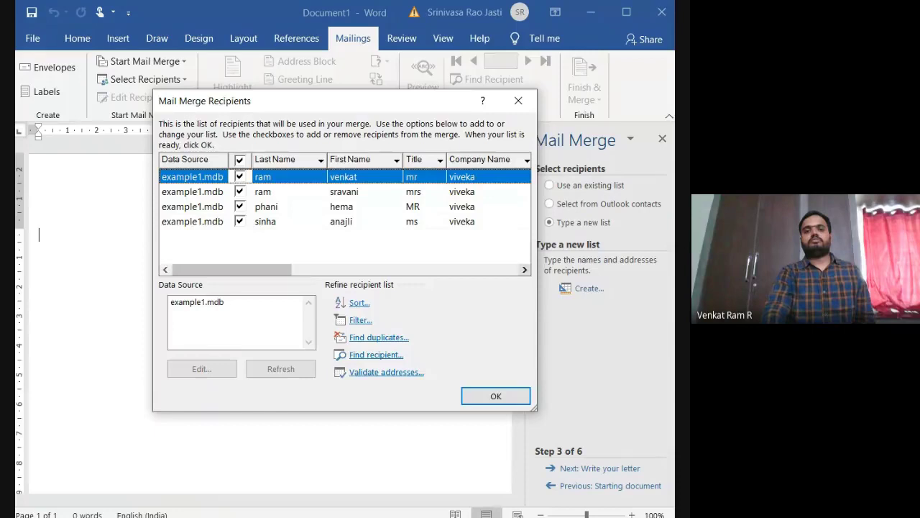
Step: Accept all four checked recipients from example1.mdb in Mail Merge Recipients
click(496, 397)
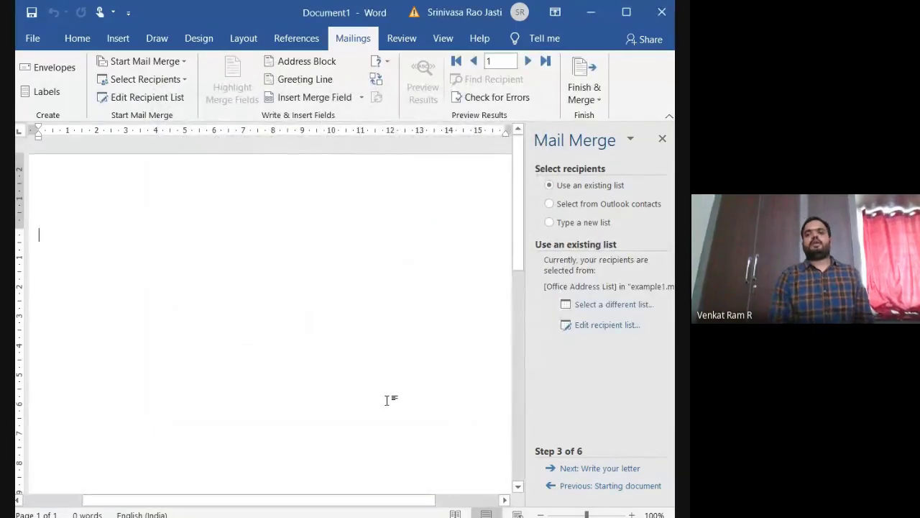